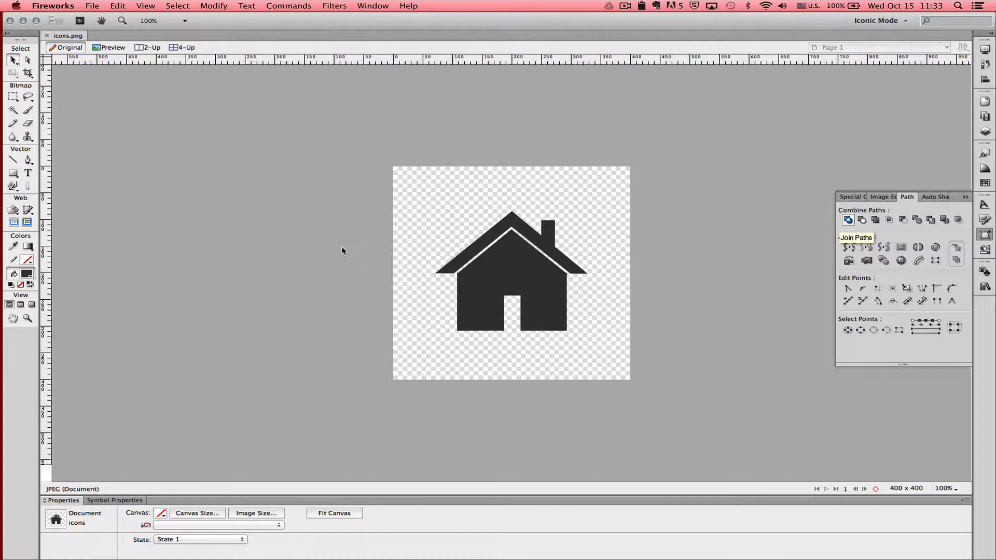
- Delete the existing house icon from the canvas
click(460, 286)
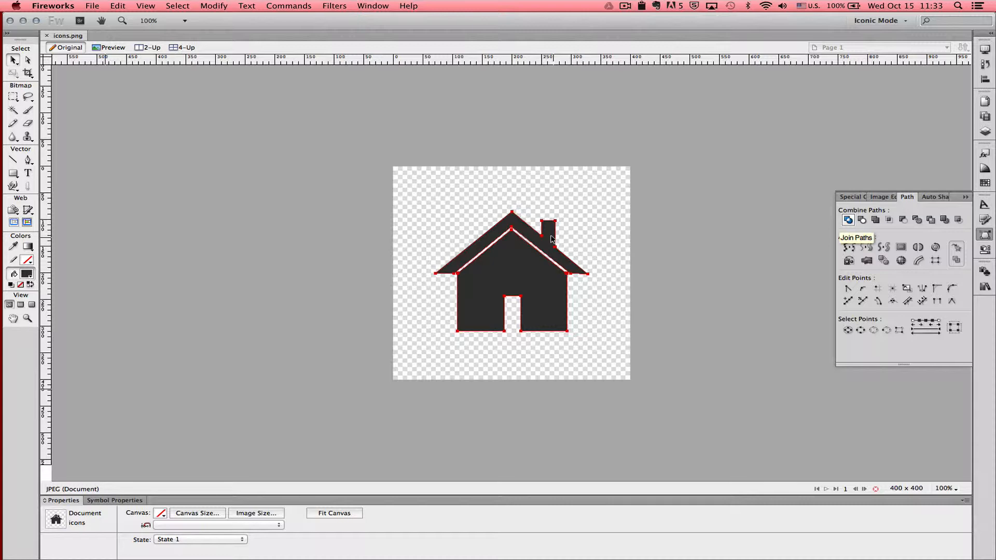
click(569, 236)
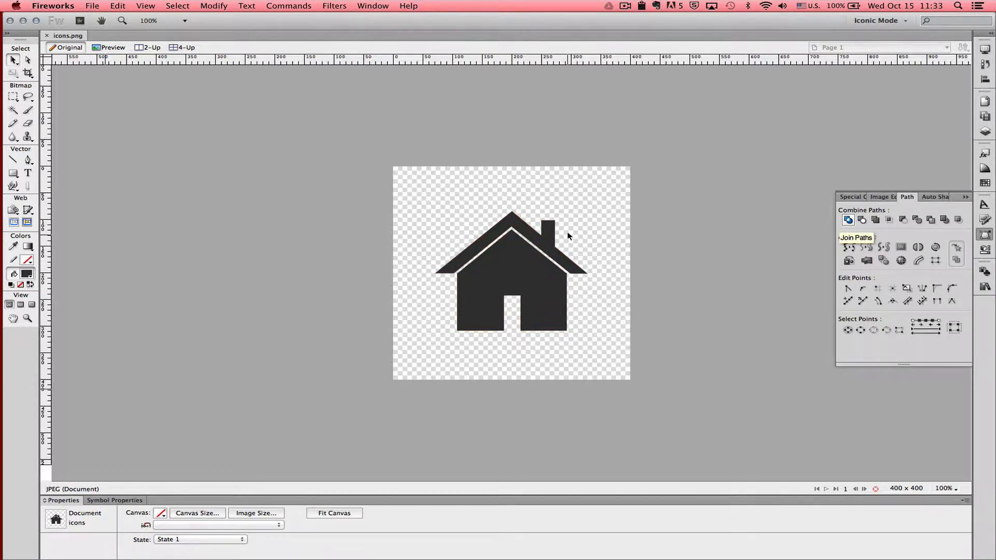
click(519, 275)
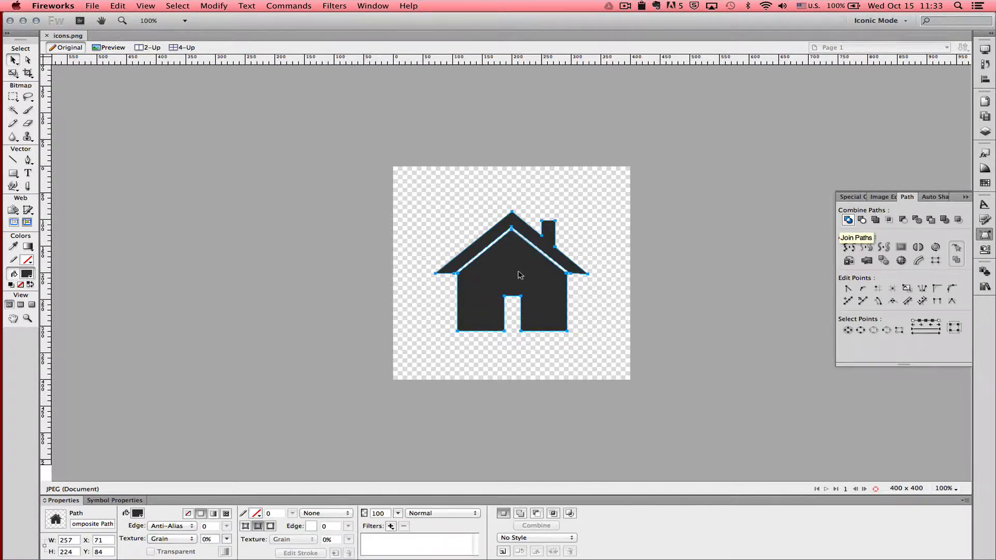
key(Delete)
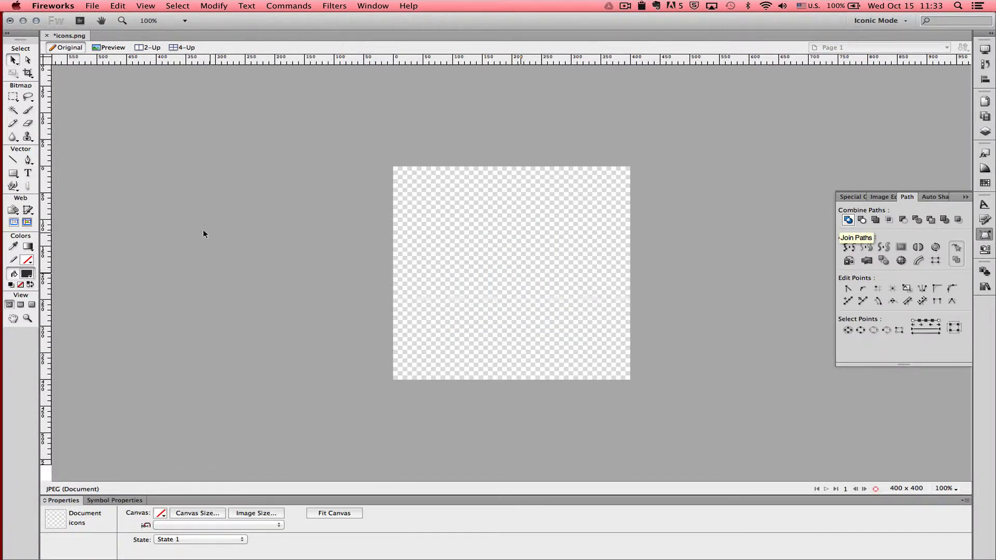
- Draw a dark rectangle about 195 by 112 px in the lower middle of the canvas as the house body
click(14, 174)
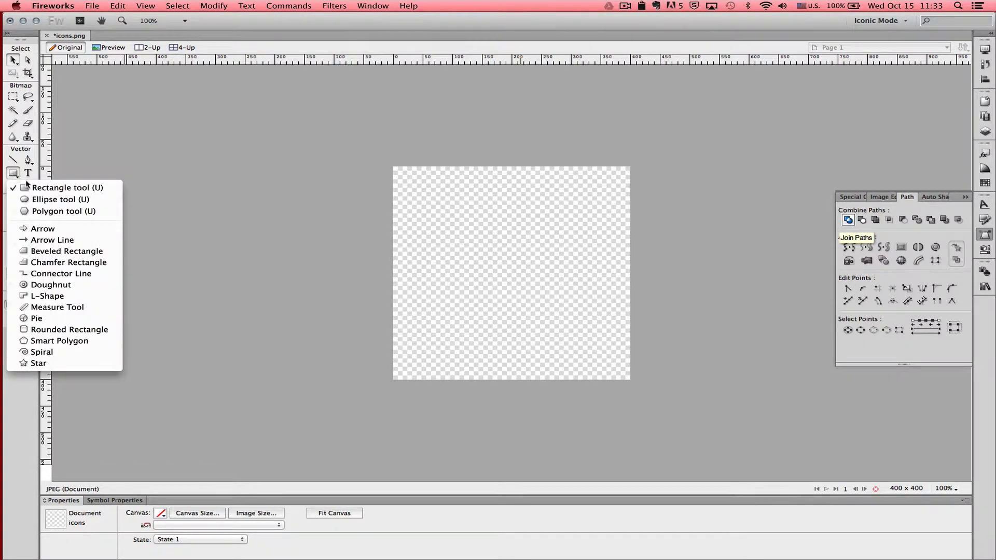
click(23, 188)
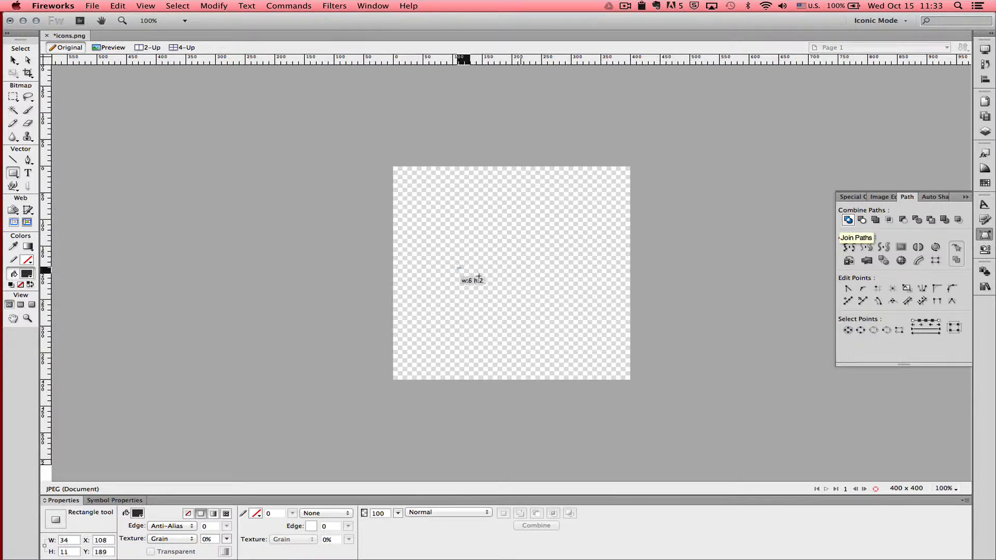
drag(457, 267, 573, 326)
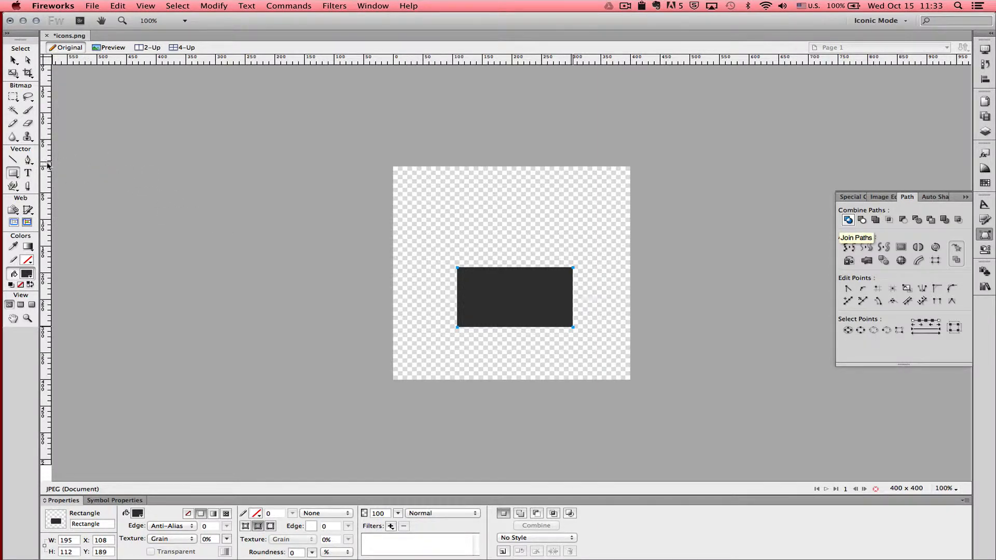
- Draw a door rectangle about 31 by 86 px overlapping the body's lower edge and fill it with grey
click(15, 177)
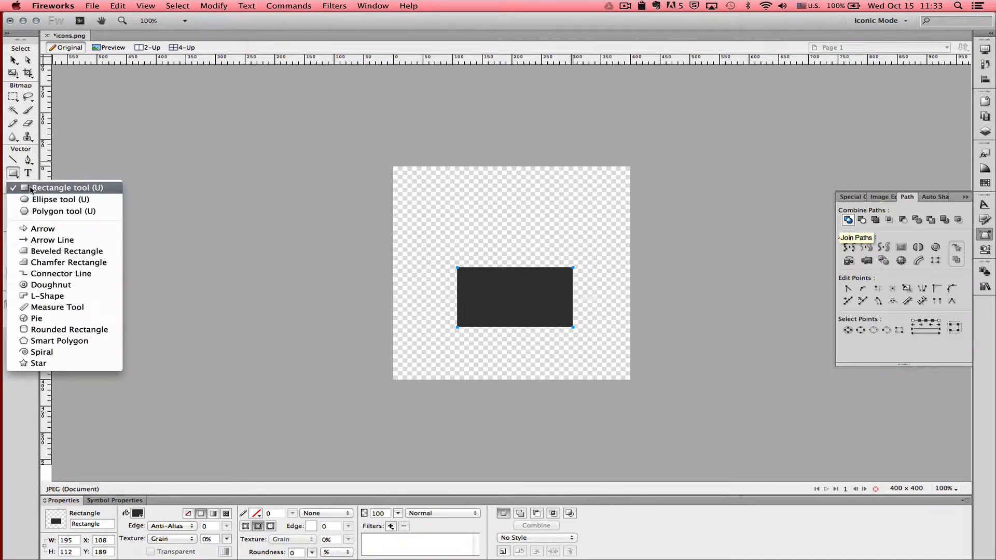
click(30, 189)
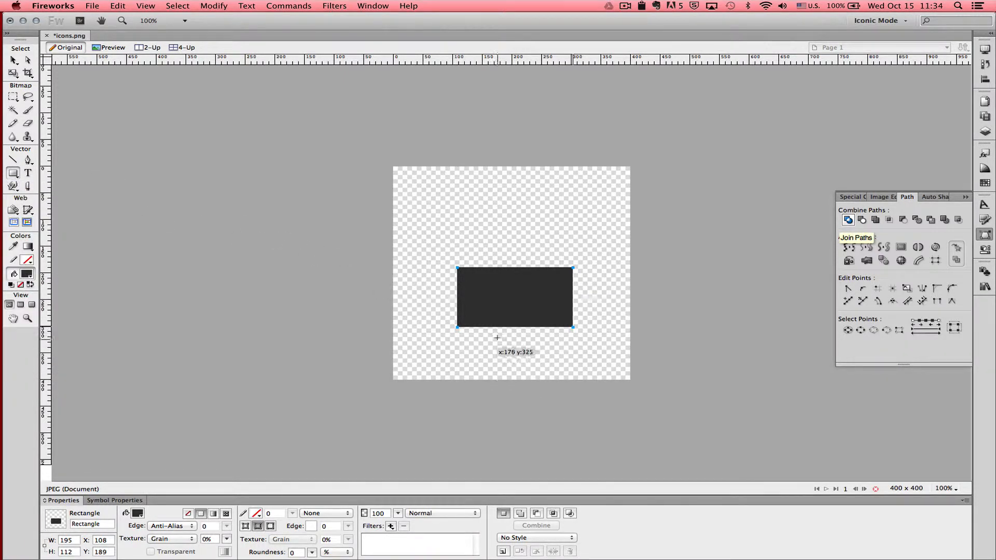
drag(508, 336, 526, 289)
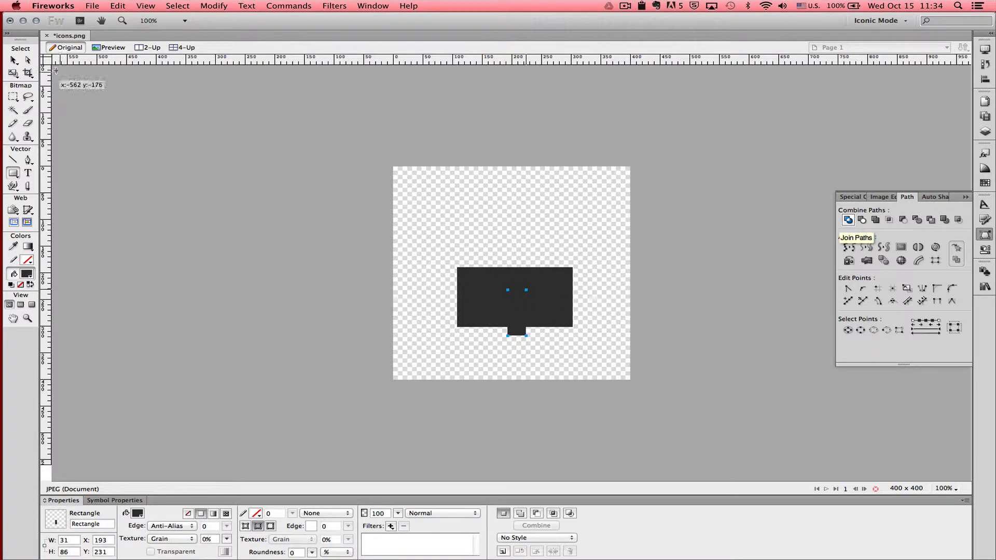
click(13, 60)
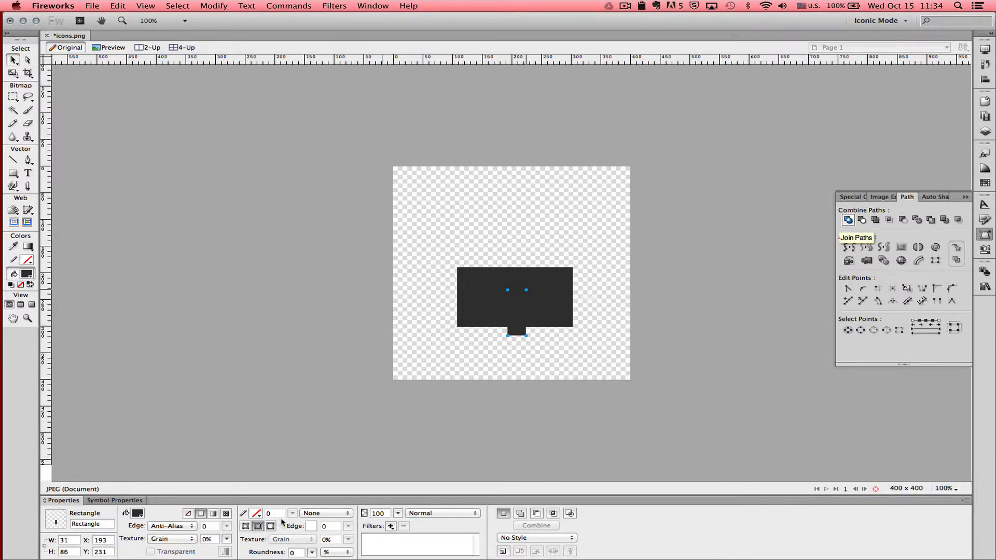
click(137, 514)
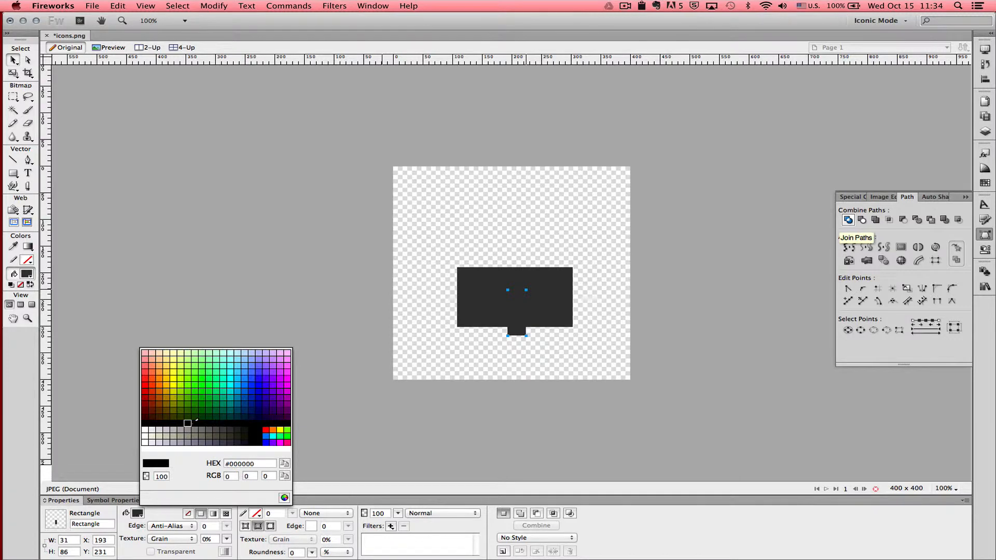
click(180, 429)
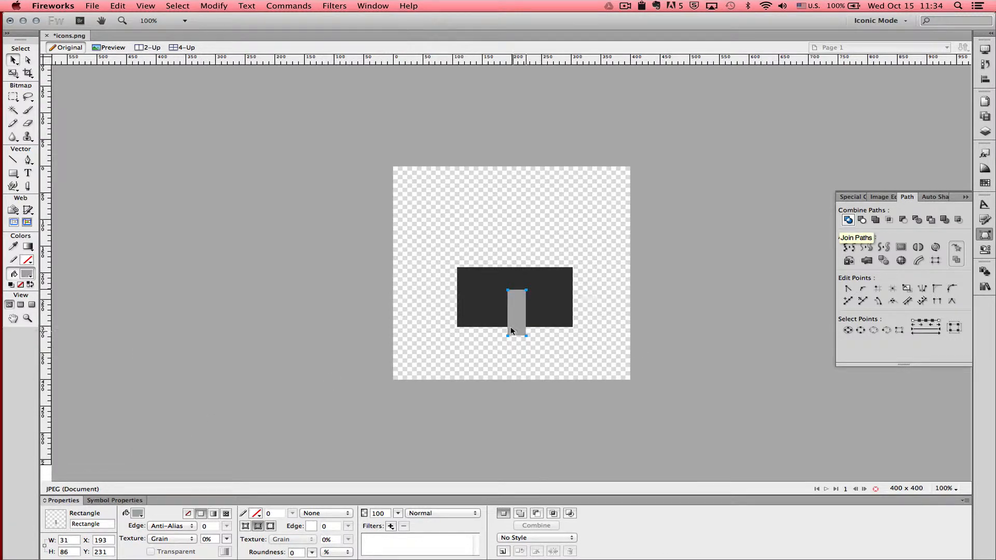
- Centre the grey door rectangle on the body and punch it out of the body to form the doorway
mouse_move(513, 311)
mouse_down()
mouse_move(504, 312)
mouse_move(514, 311)
mouse_up()
shift+click(482, 311)
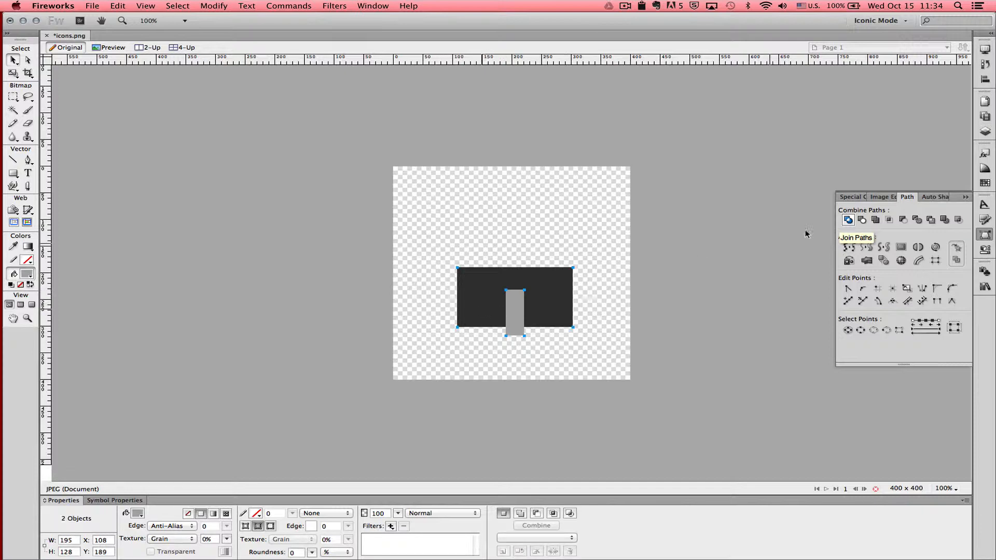
click(984, 80)
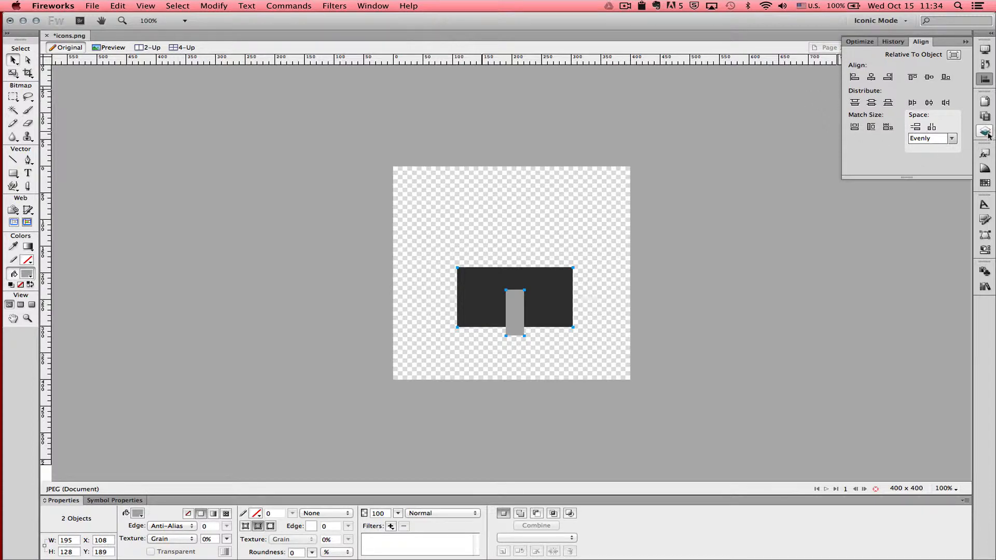
click(984, 236)
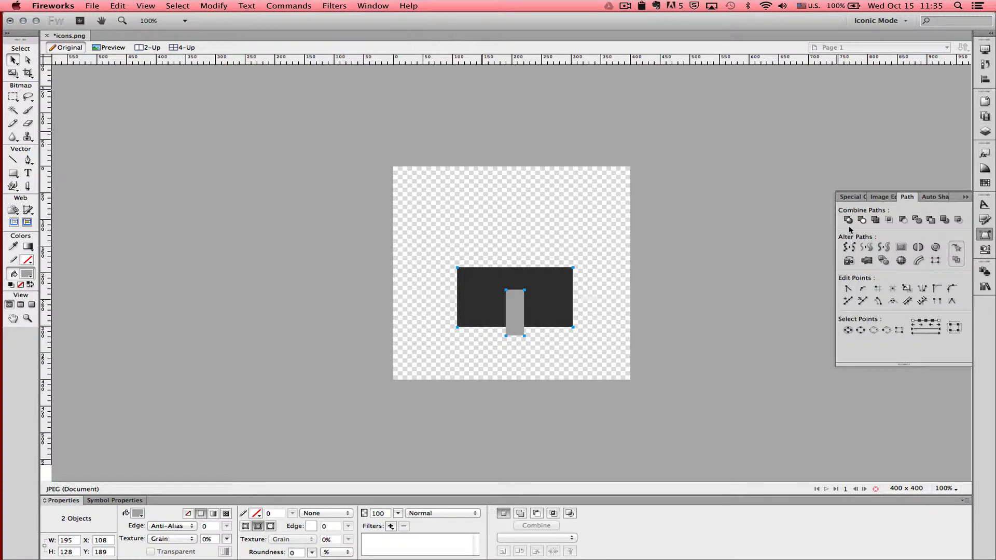
click(904, 221)
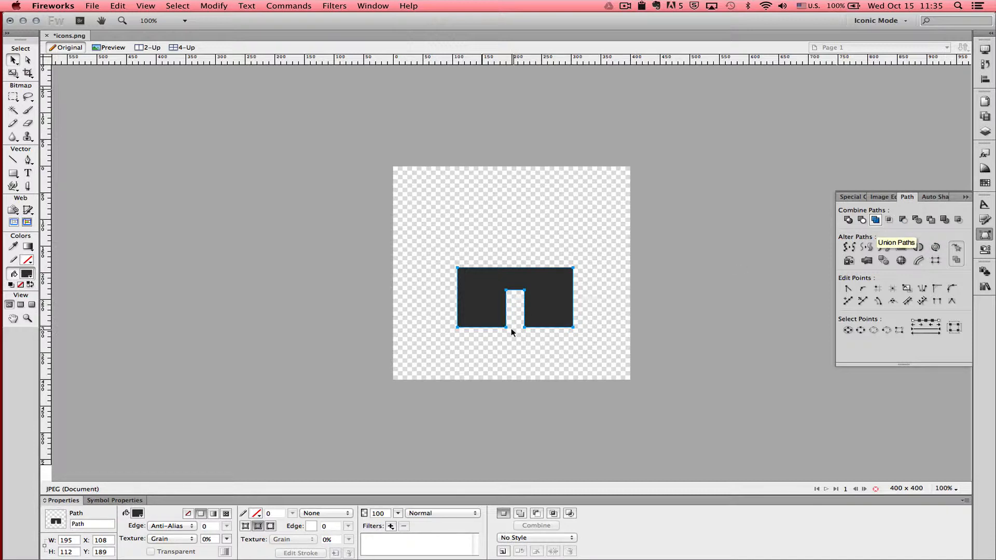
click(546, 342)
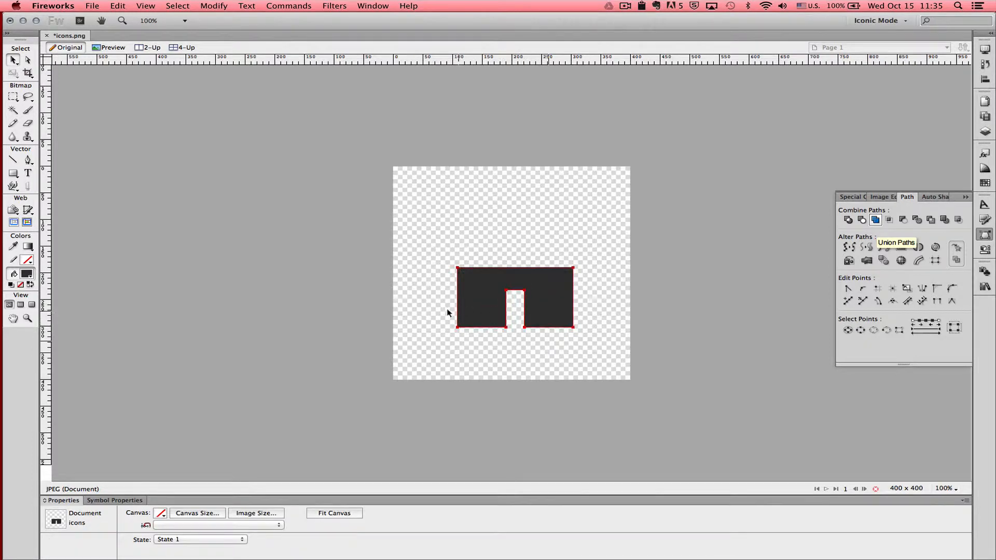
- Draw a three-sided polygon about 199 by 173 px above the house body as the roof
click(13, 175)
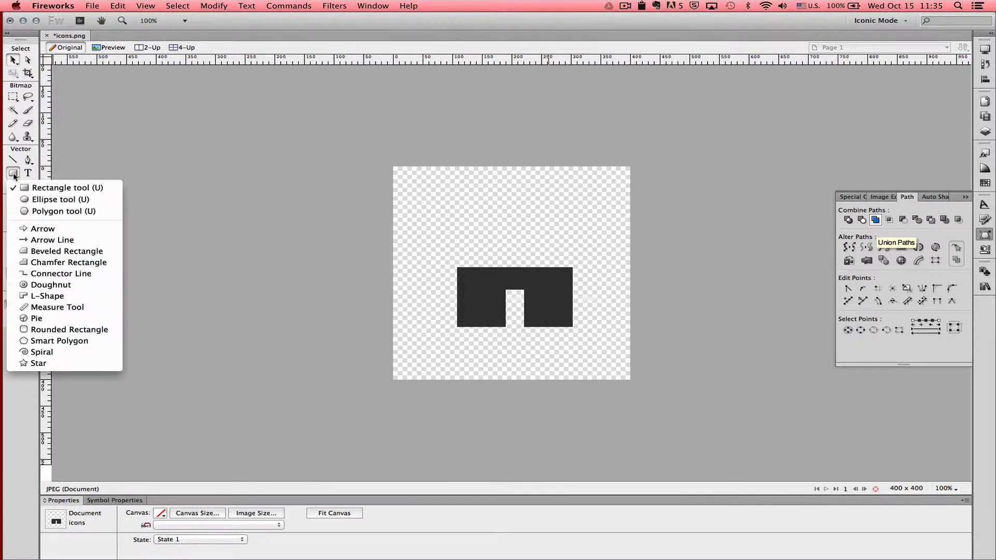
click(27, 212)
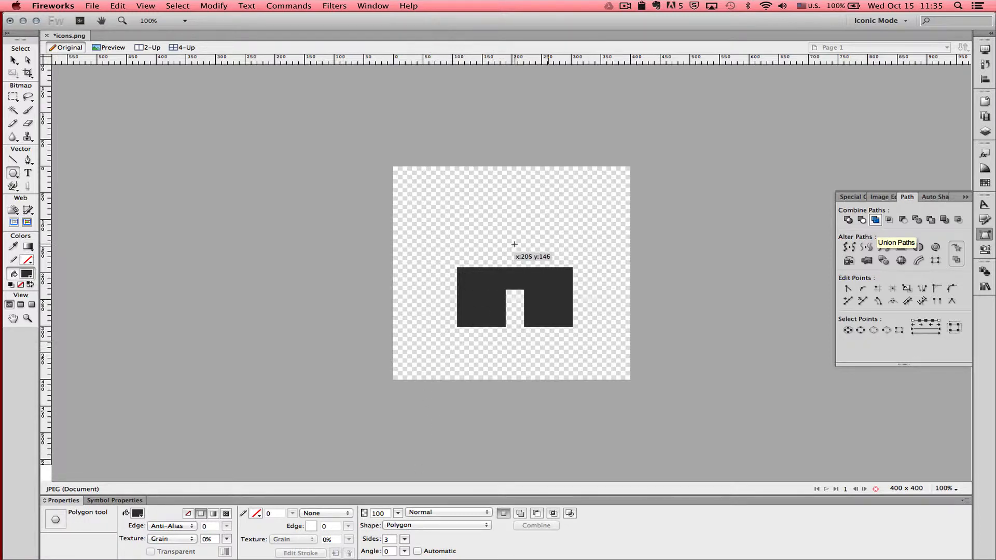
drag(514, 243, 573, 273)
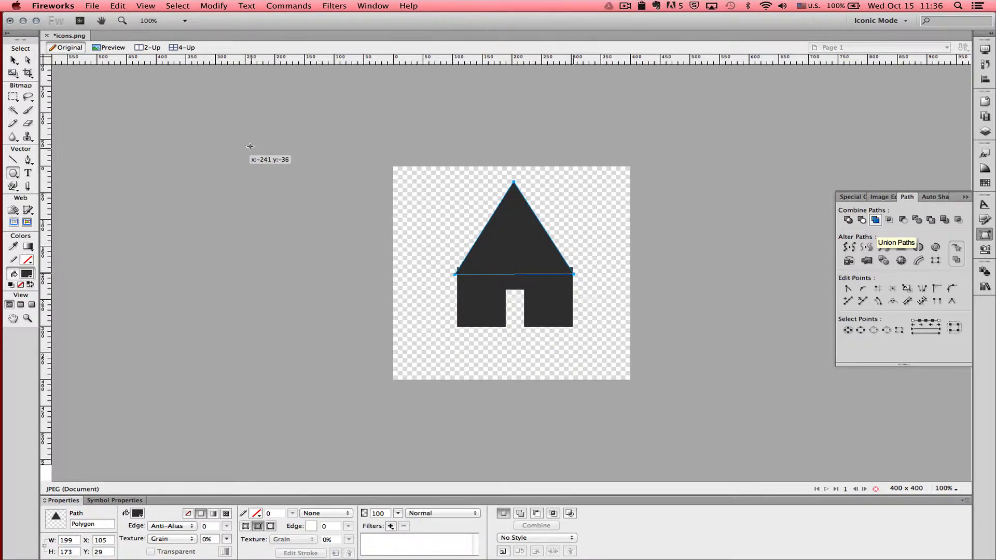
- Move the roof triangle onto the body's top edge and scale it to about 195 px wide to match the body
click(13, 60)
drag(510, 241, 514, 234)
drag(515, 235, 515, 238)
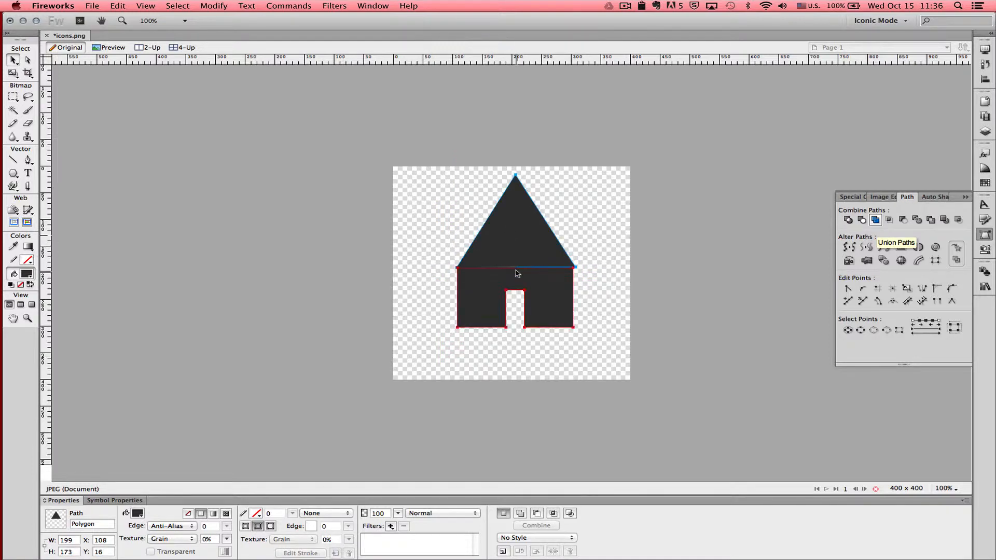
click(13, 73)
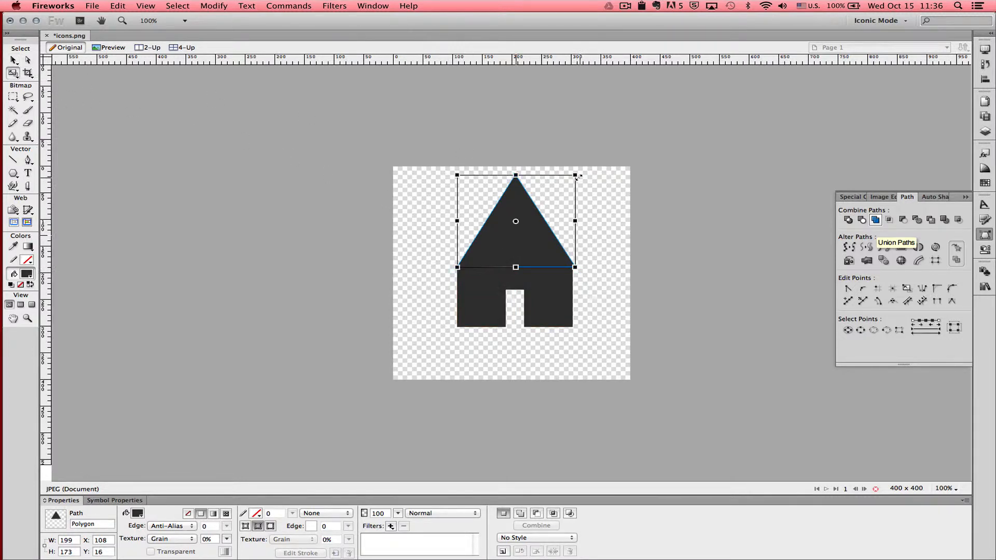
drag(575, 175, 572, 176)
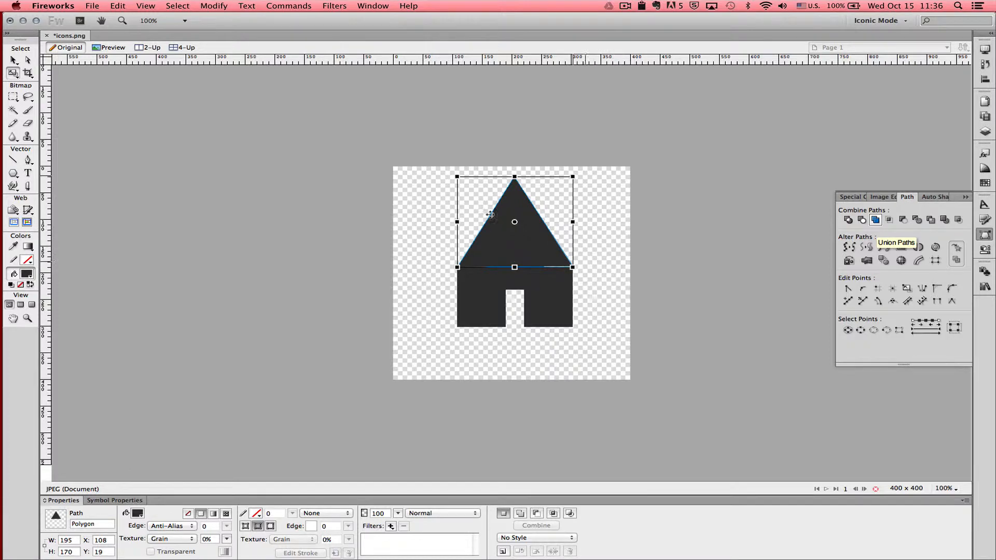
click(13, 61)
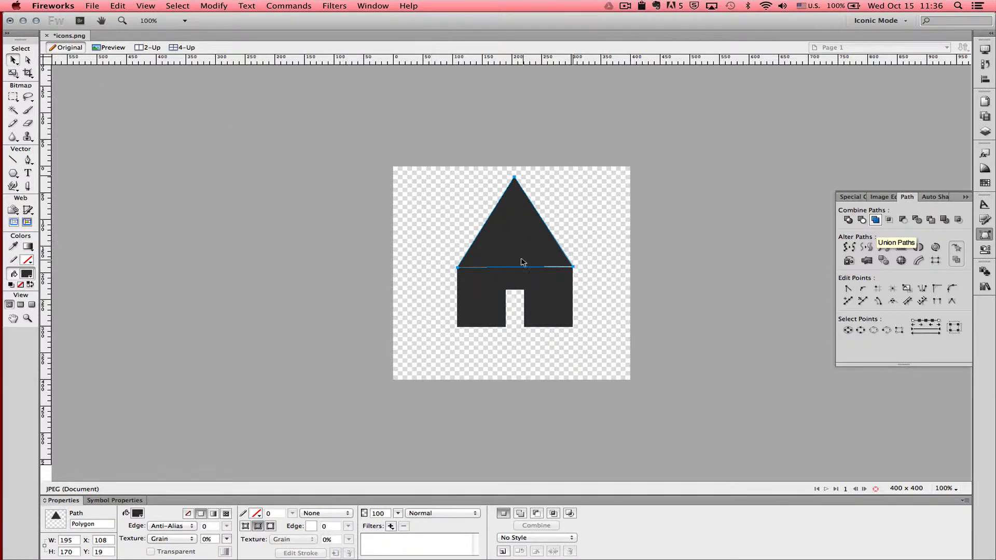
click(595, 294)
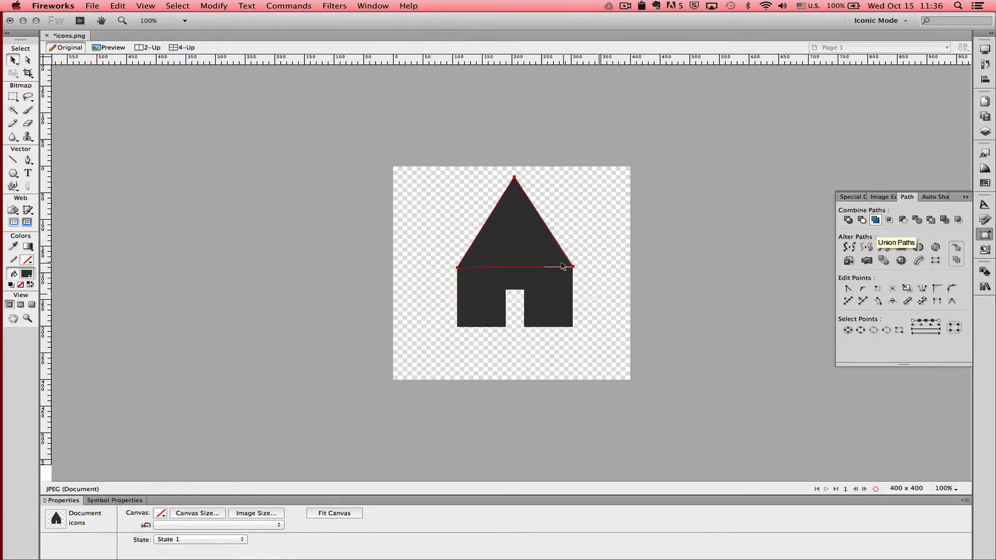
- Flatten the roof triangle to about 78 px high, keeping its base on the body
click(516, 229)
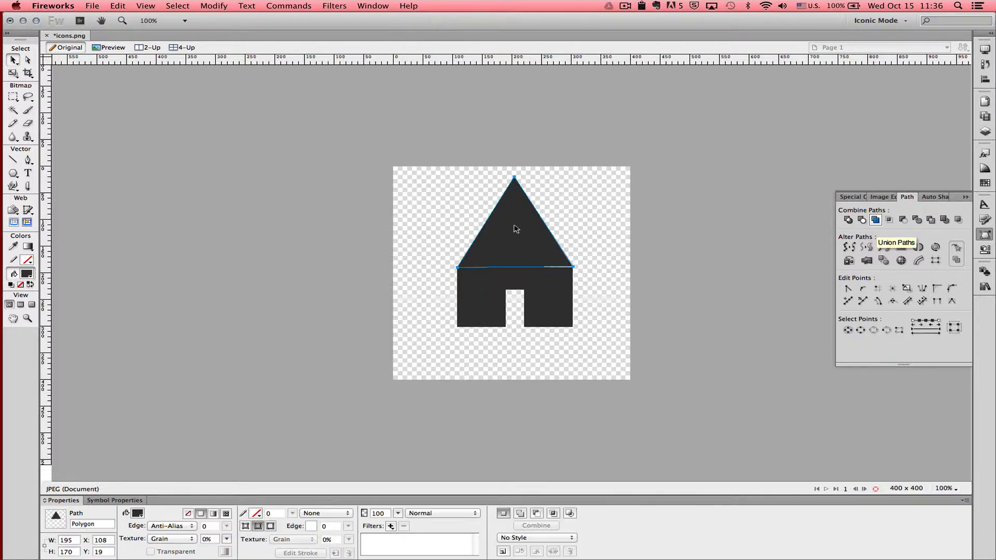
click(13, 73)
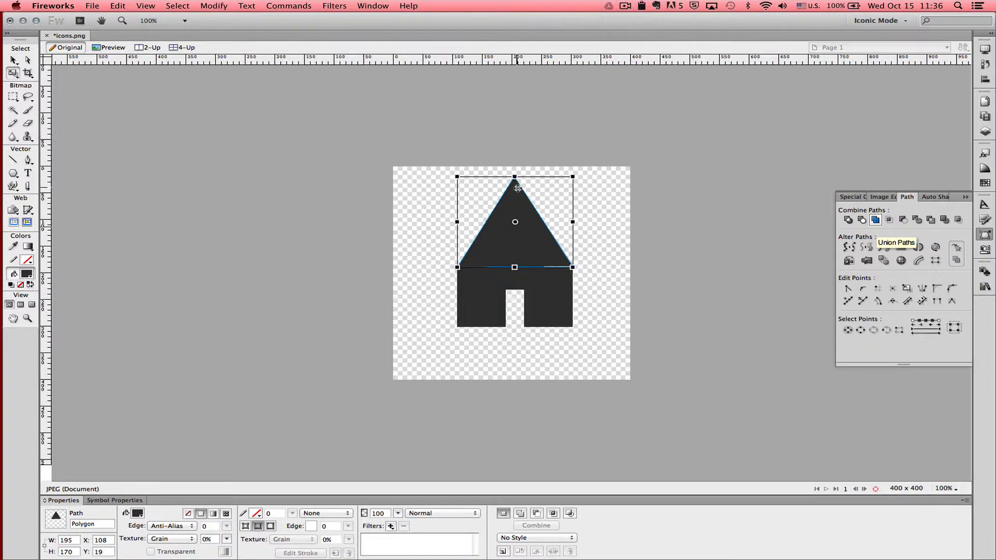
drag(514, 177, 515, 226)
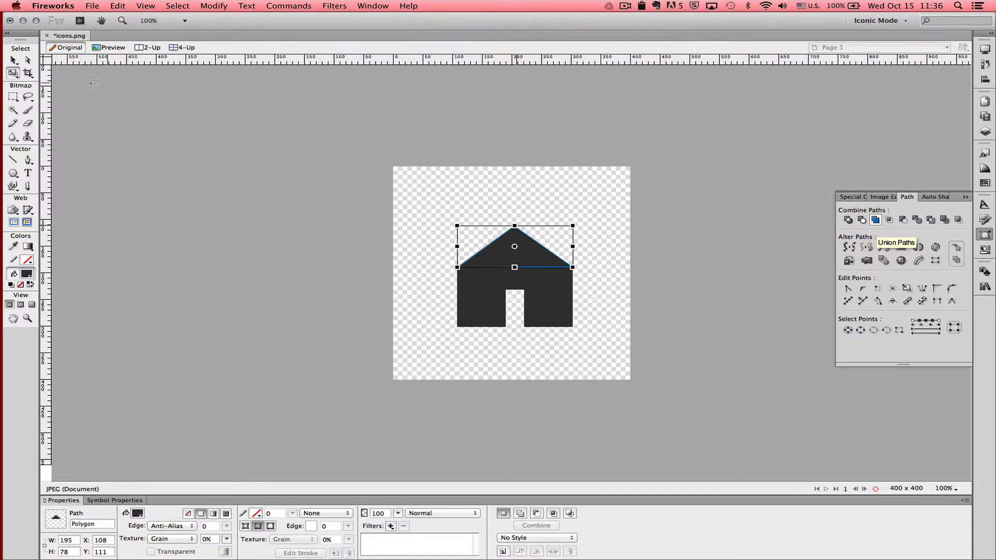
click(14, 60)
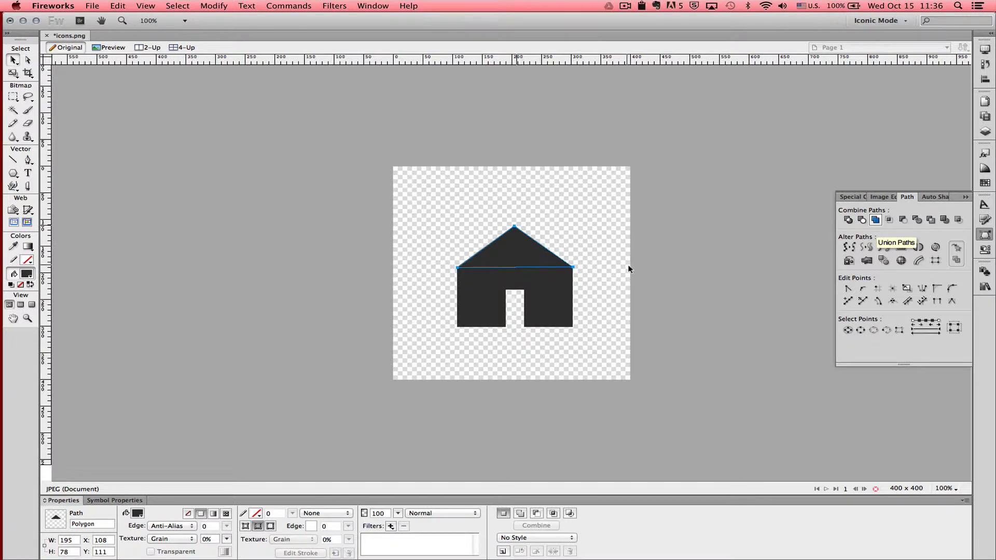
click(601, 279)
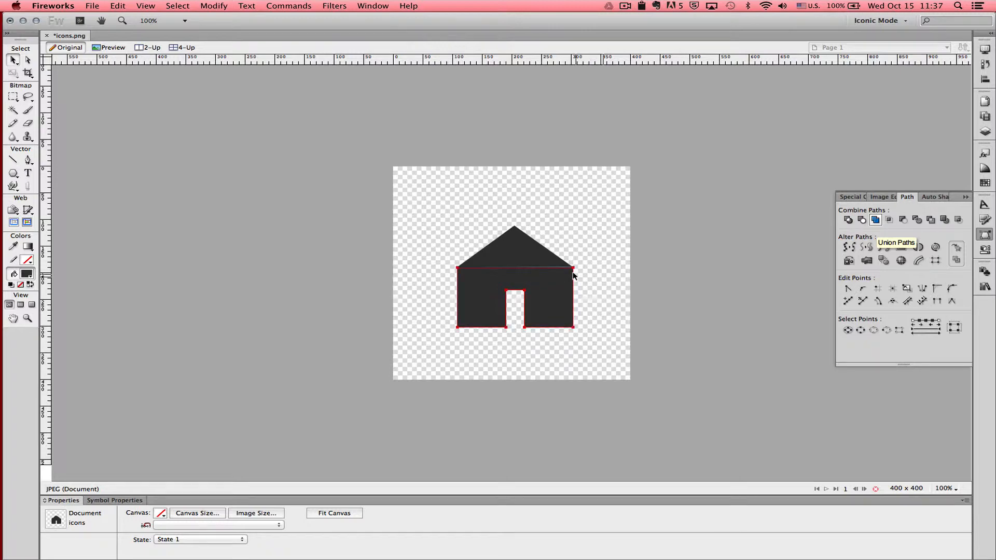
- Lower the roof triangle's right base corner onto the body's top edge to close the thin gap between them
key(super+3)
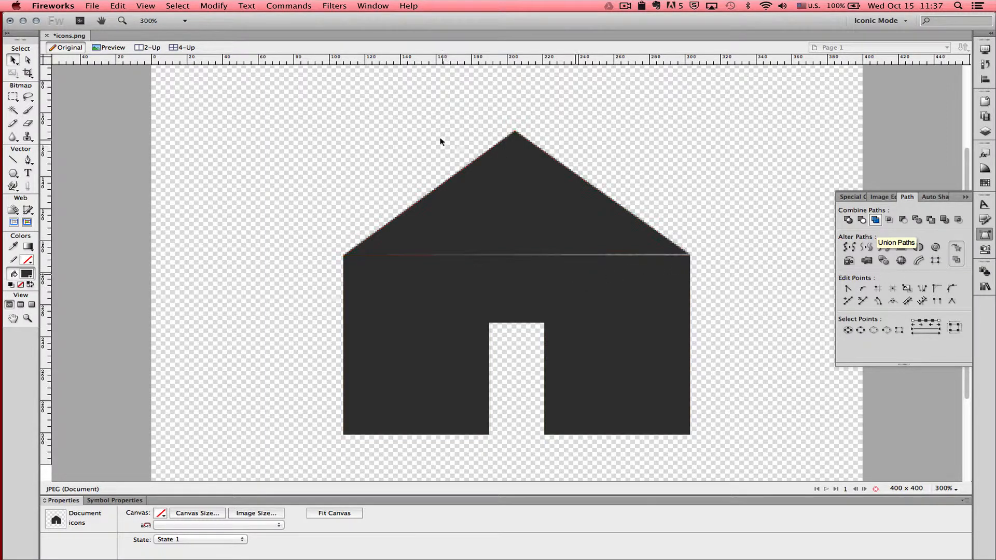
click(29, 61)
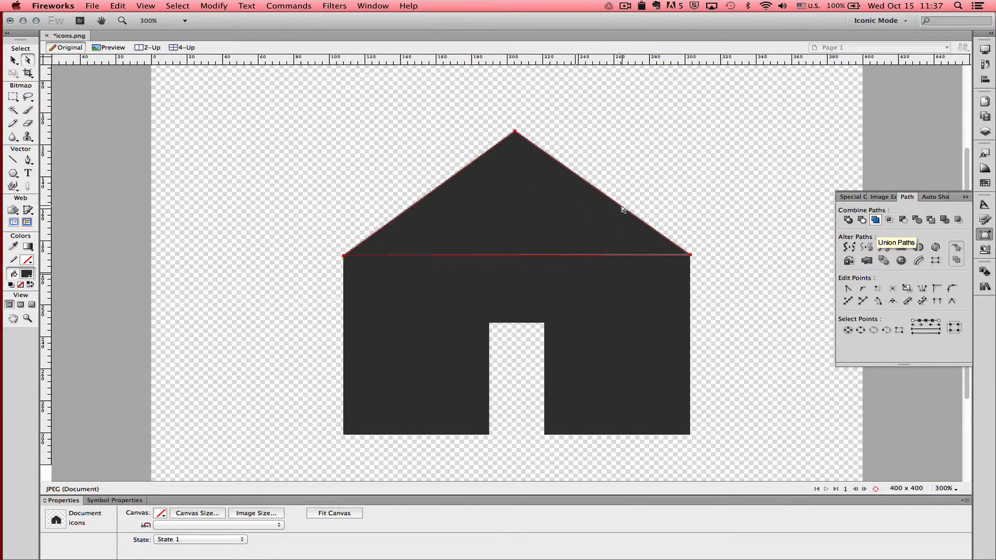
click(688, 255)
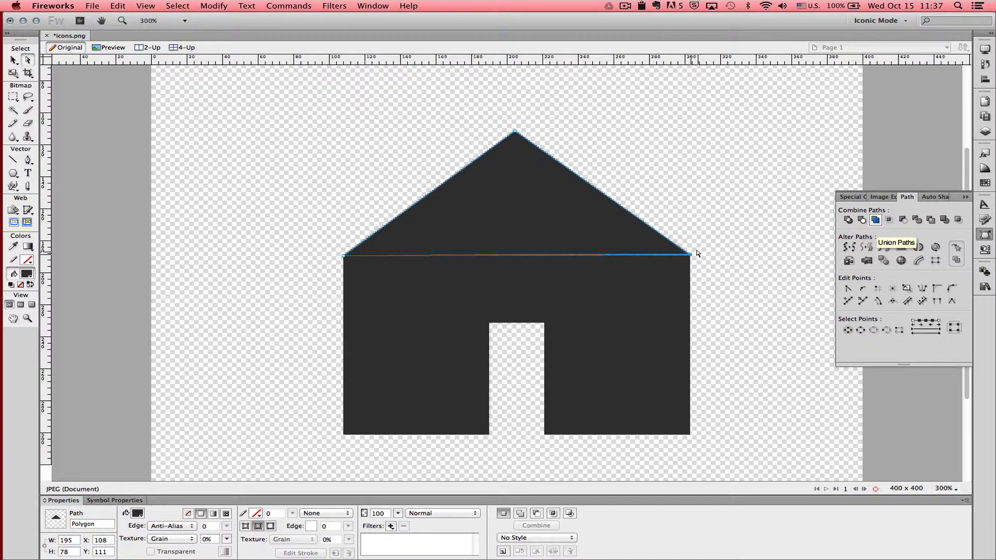
key(super+equal)
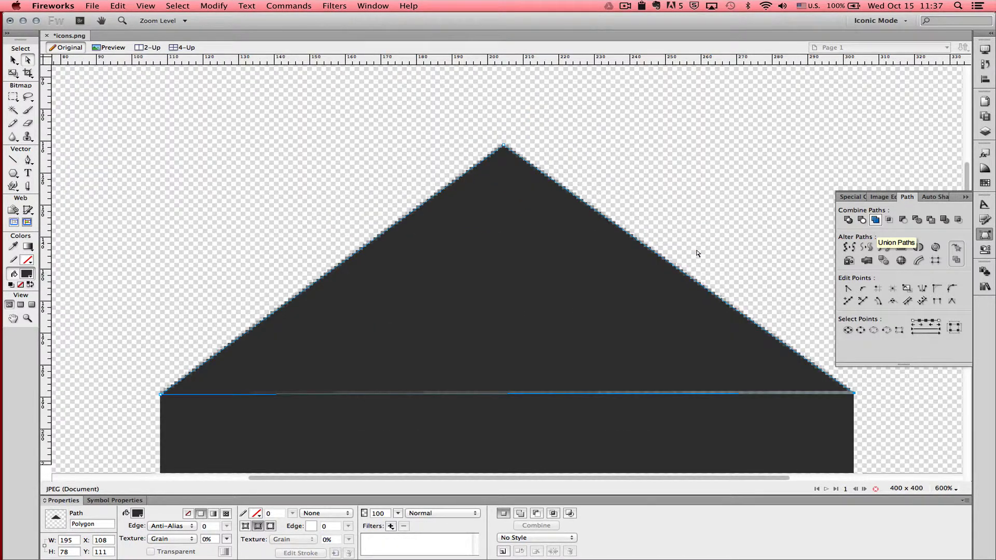
scroll(698, 253, down, 5)
scroll(697, 253, right, 3)
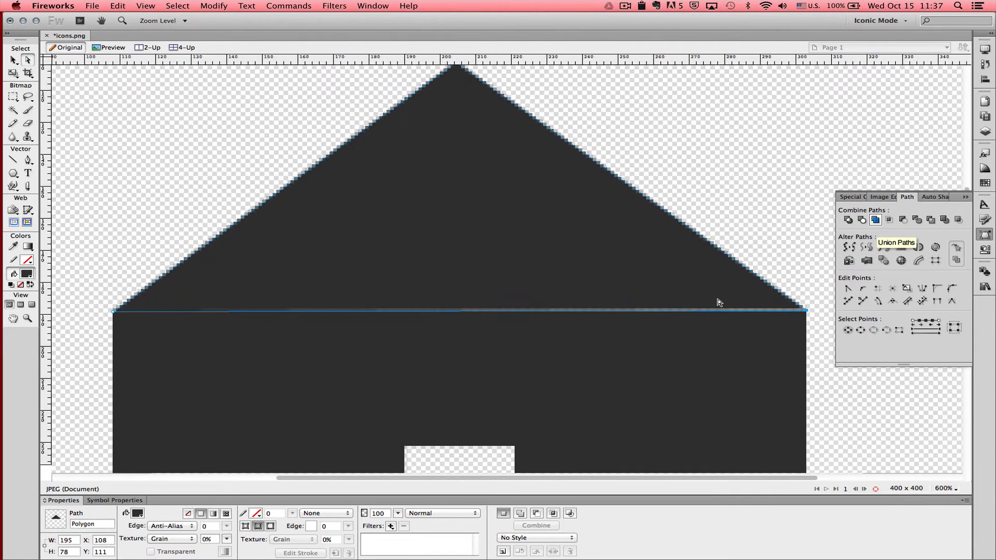
scroll(718, 302, down, 2)
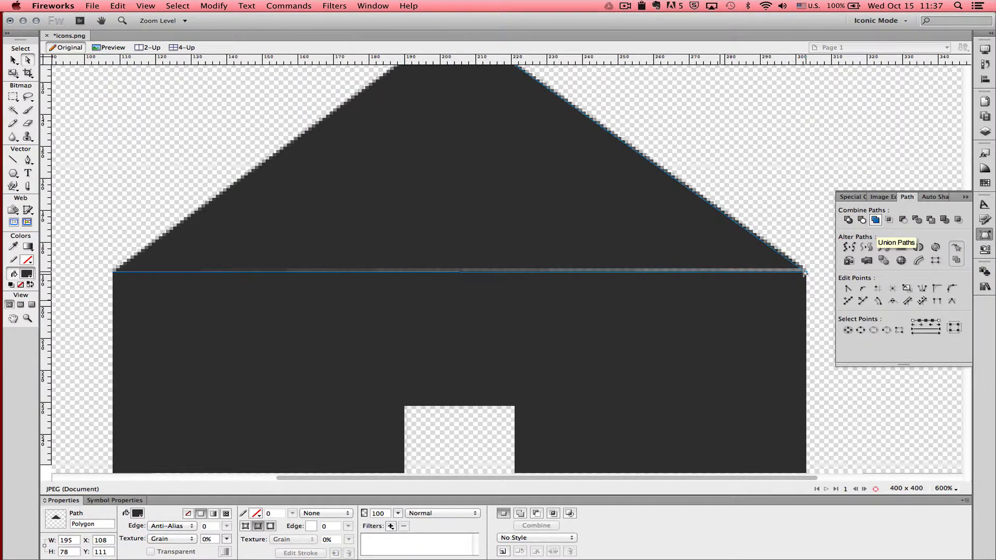
click(807, 233)
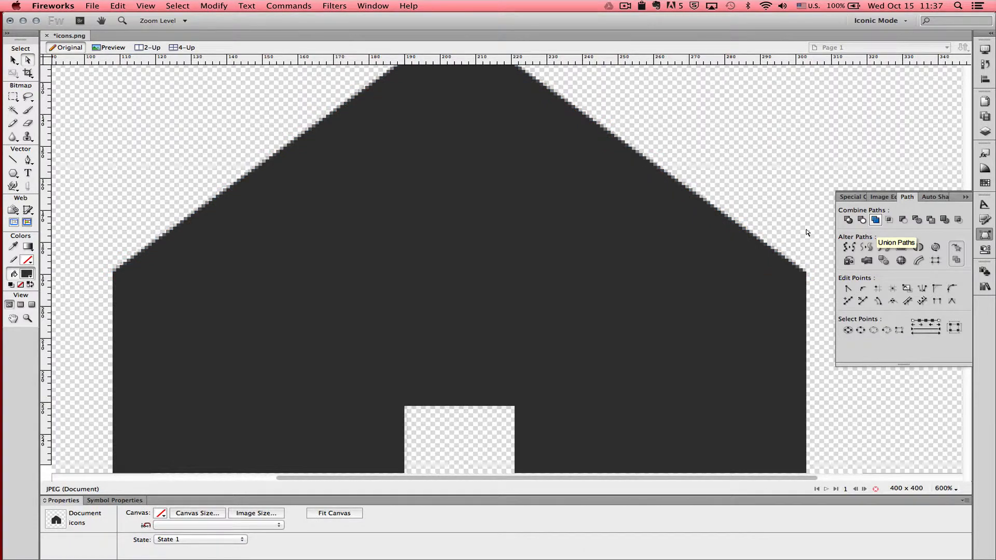
key(super+minus)
key(super+minus)
key(super+minus)
key(super+minus)
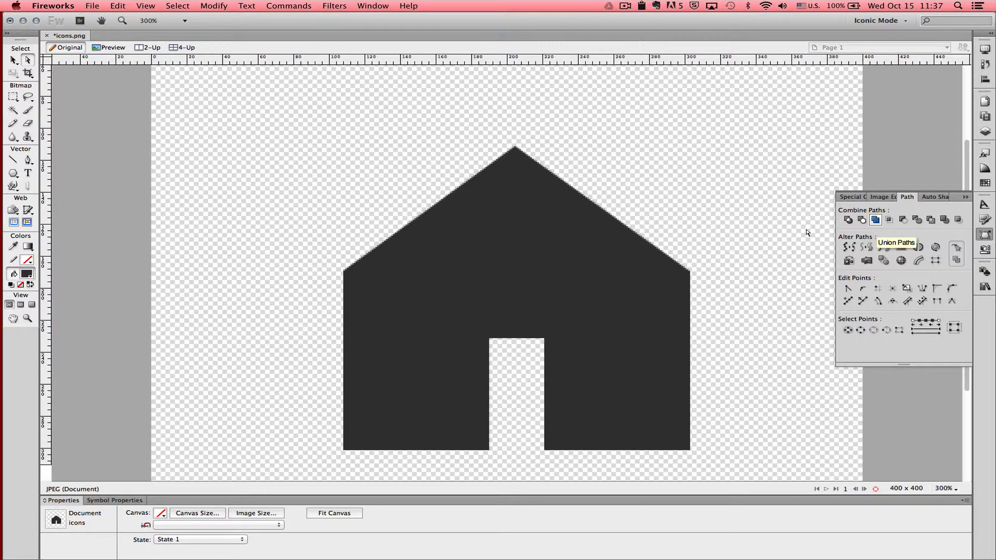
key(super+minus)
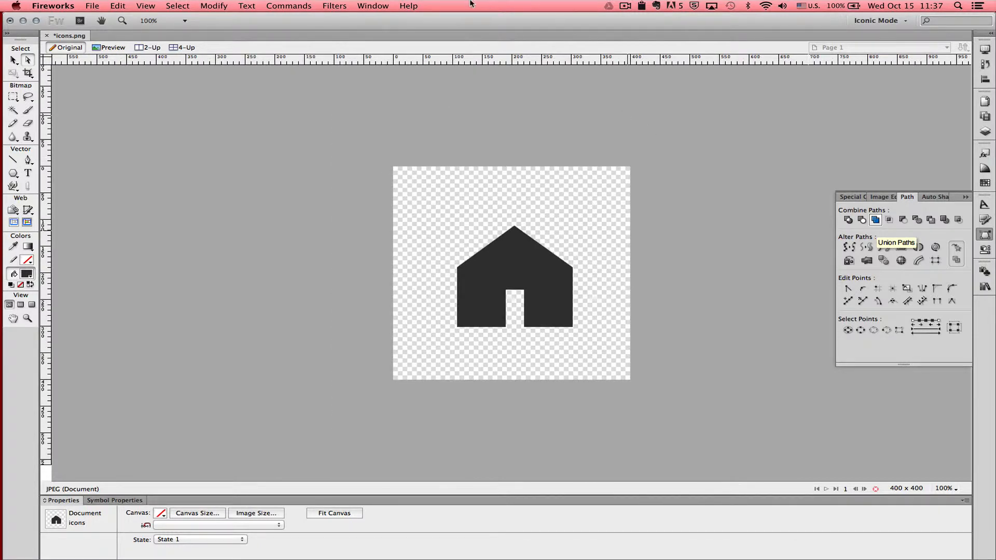
- Union the roof and body into a single path and move the house down to about X 103, Y 139
click(15, 60)
drag(413, 196, 611, 343)
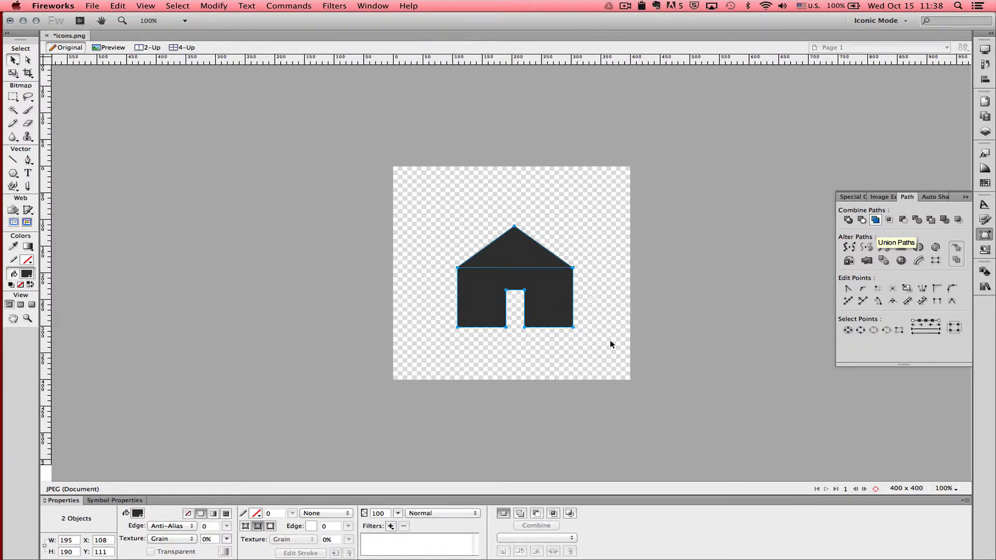
click(876, 222)
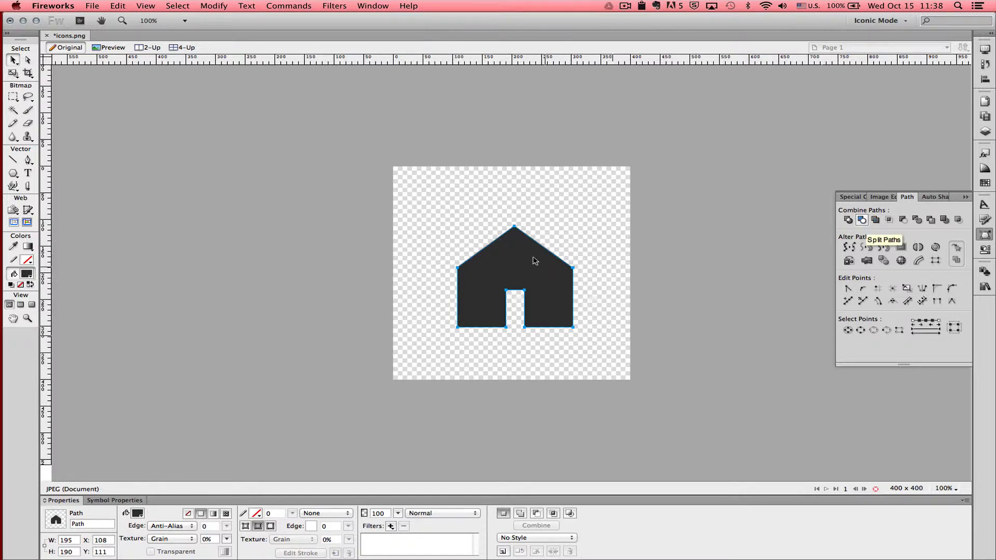
click(556, 216)
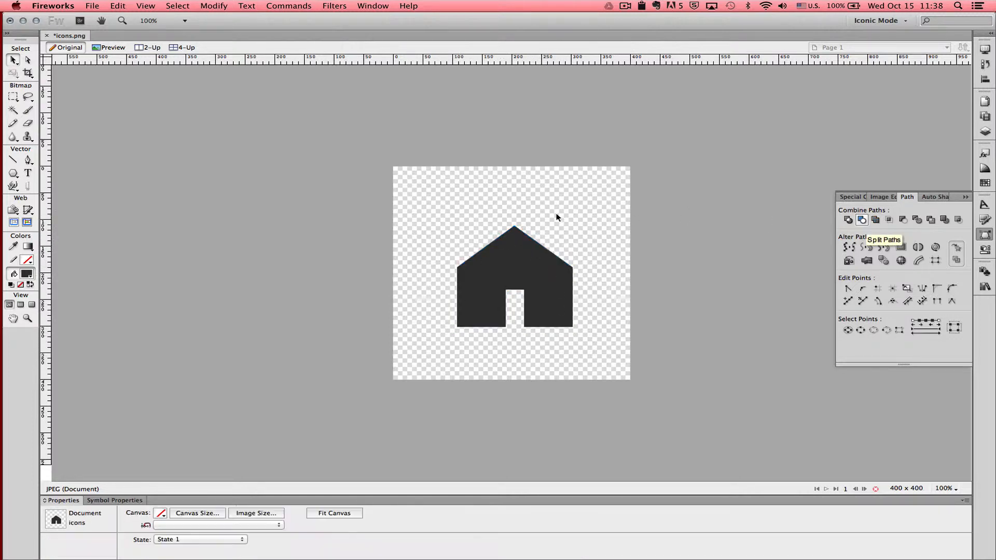
click(523, 269)
drag(522, 269, 518, 276)
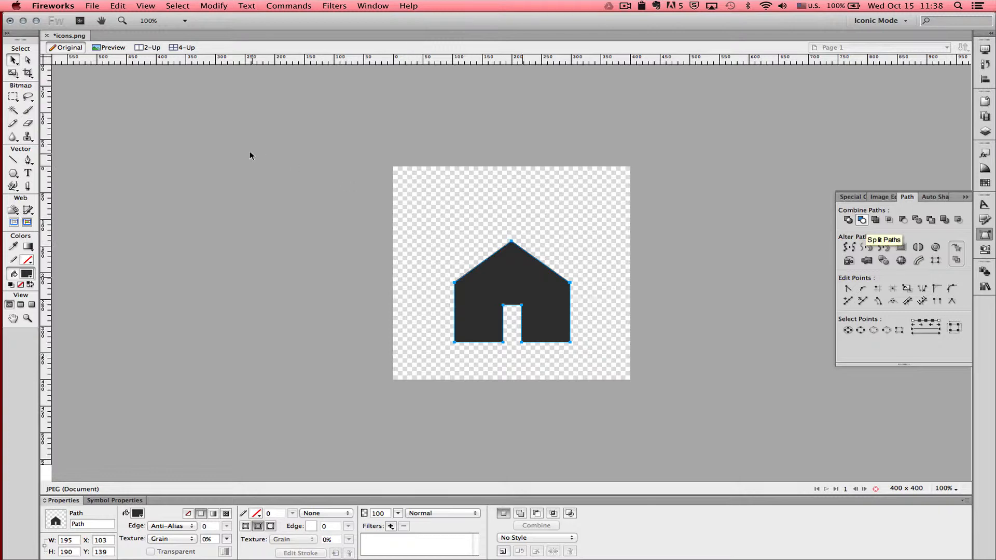
- Draw a three-sided polygon about 258 by 223 px over the house as a wider overhanging roof
click(12, 175)
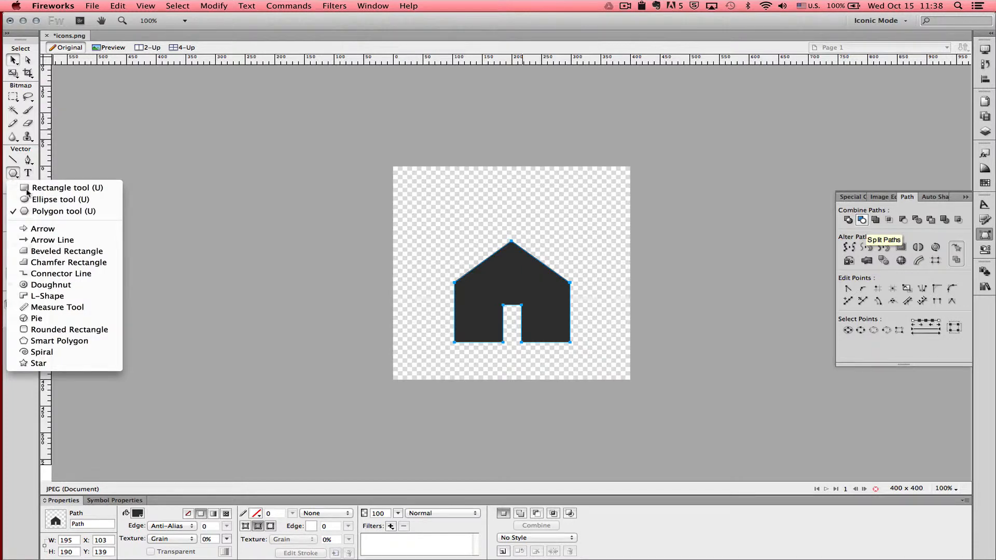
click(57, 211)
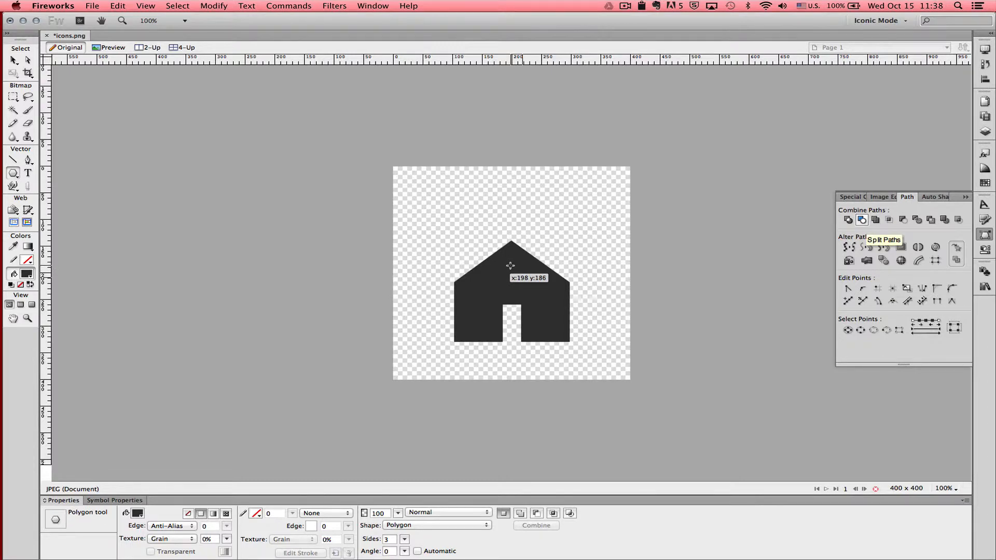
drag(510, 266, 586, 305)
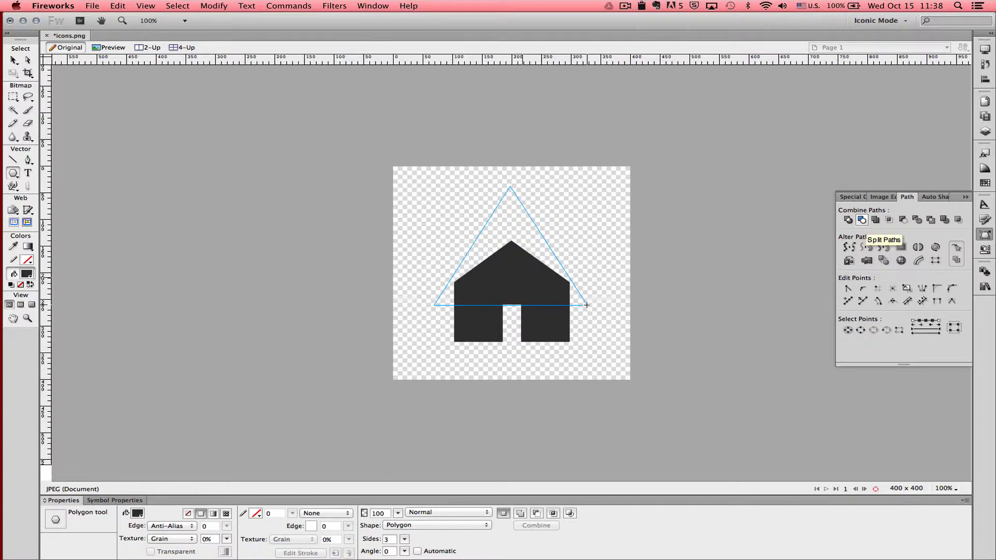
drag(587, 305, 586, 305)
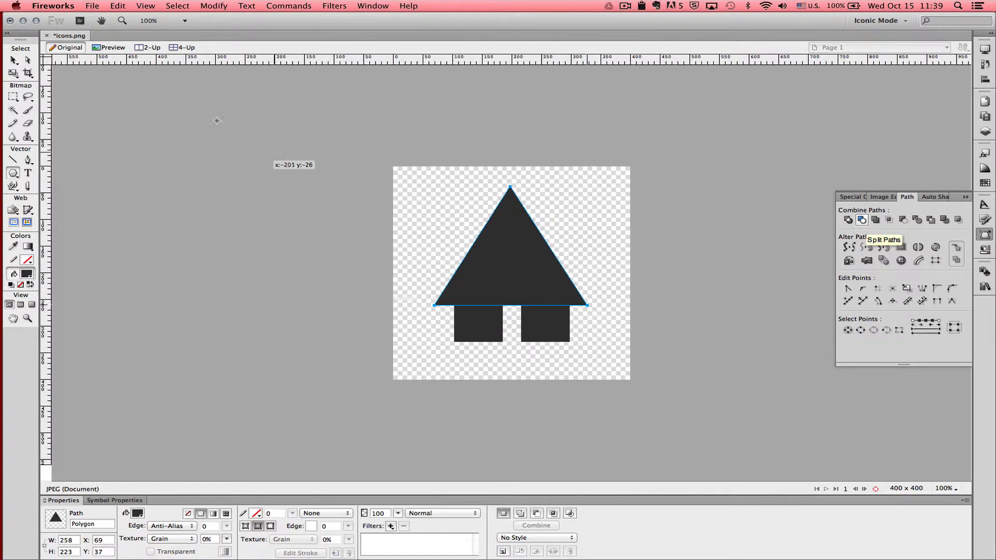
- Move the large triangle up so its base lies along the top of the house walls, at about X 71, Y -6
click(13, 60)
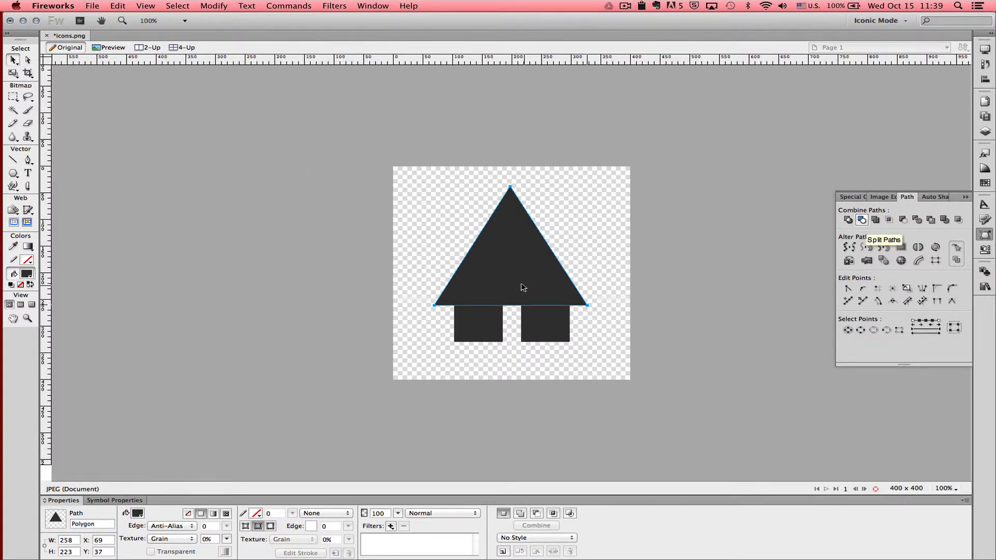
drag(522, 287, 524, 247)
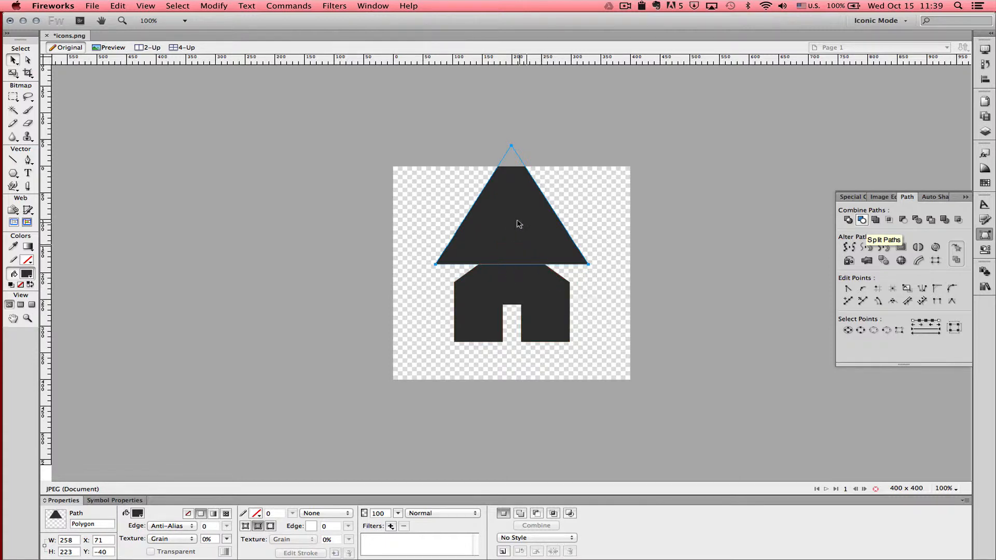
drag(518, 224, 520, 243)
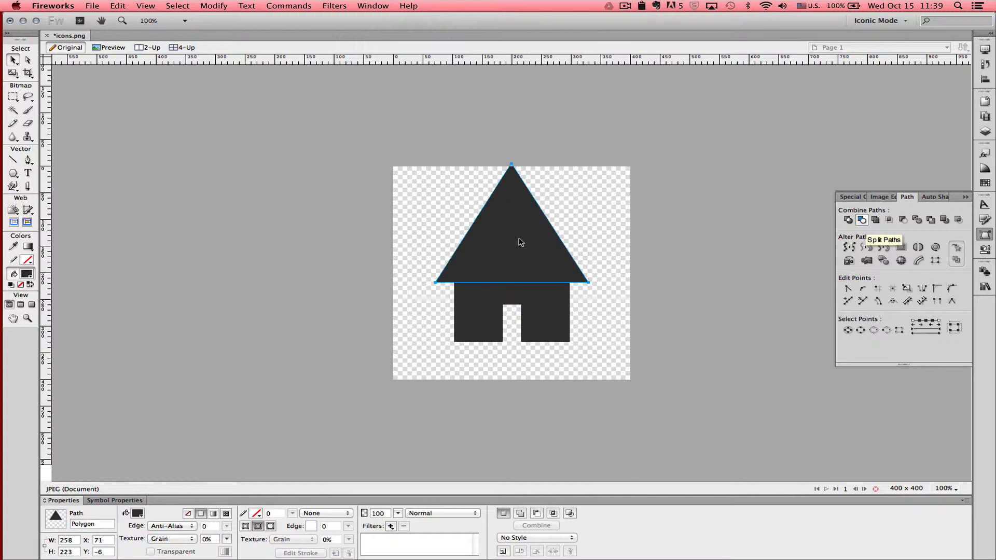
- Align the large triangle and the house path on their shared vertical centre line
drag(423, 213, 615, 361)
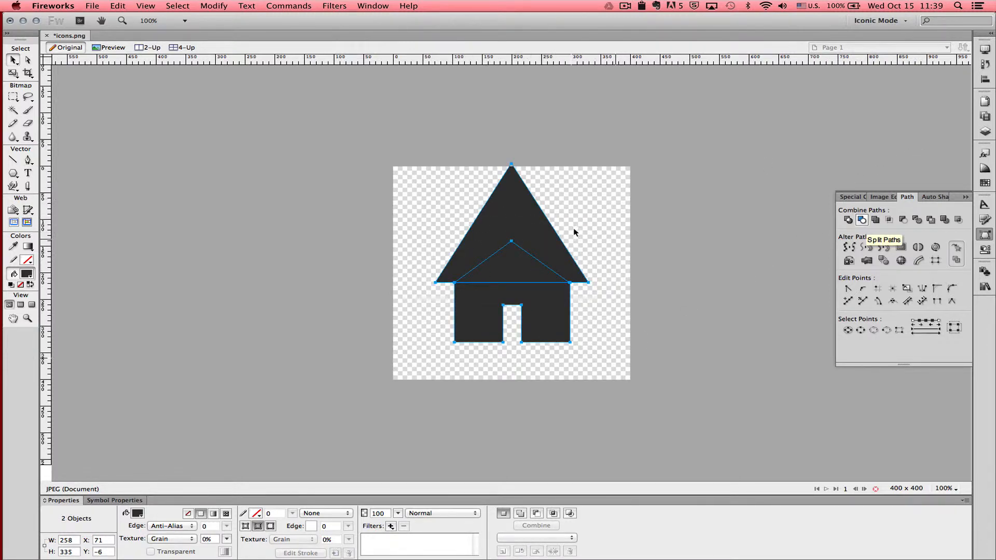
click(985, 79)
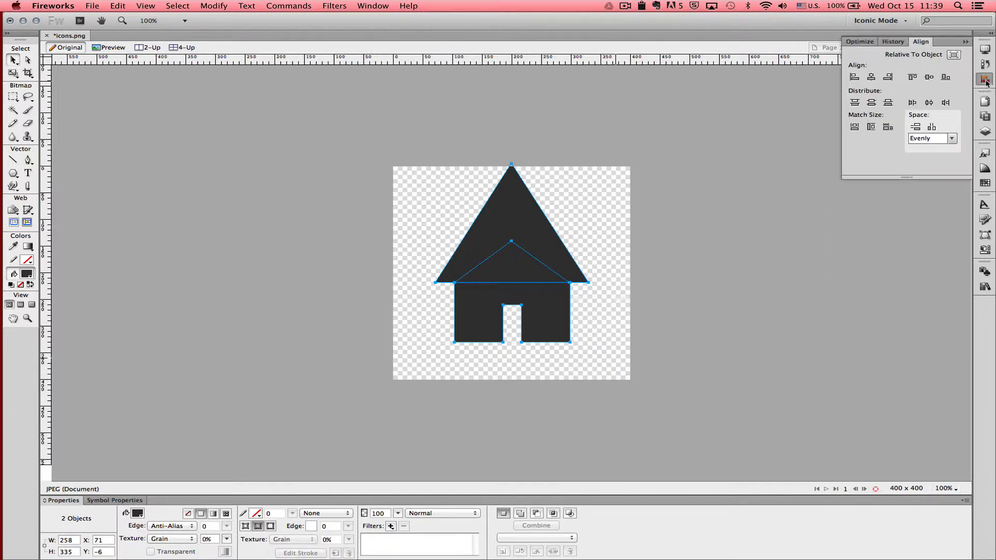
click(871, 78)
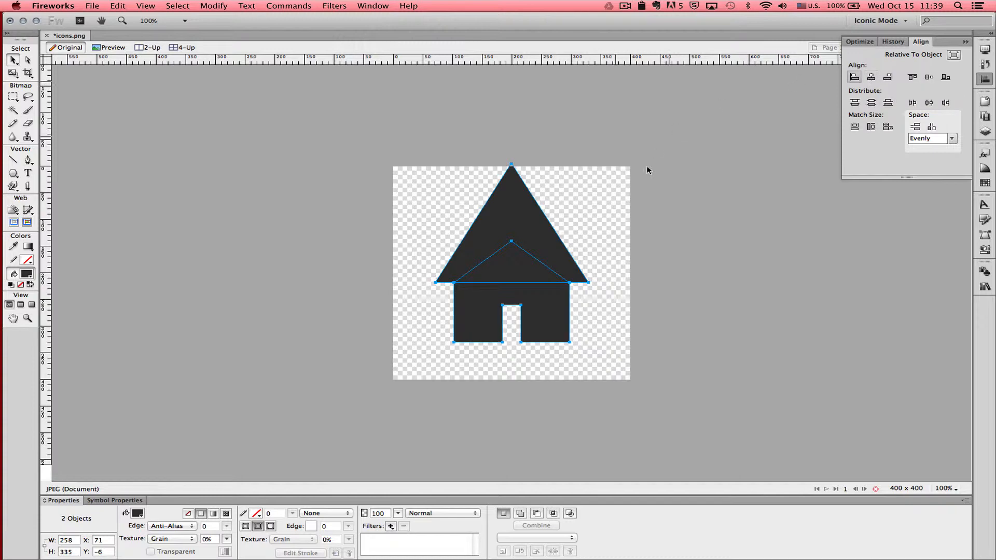
click(604, 214)
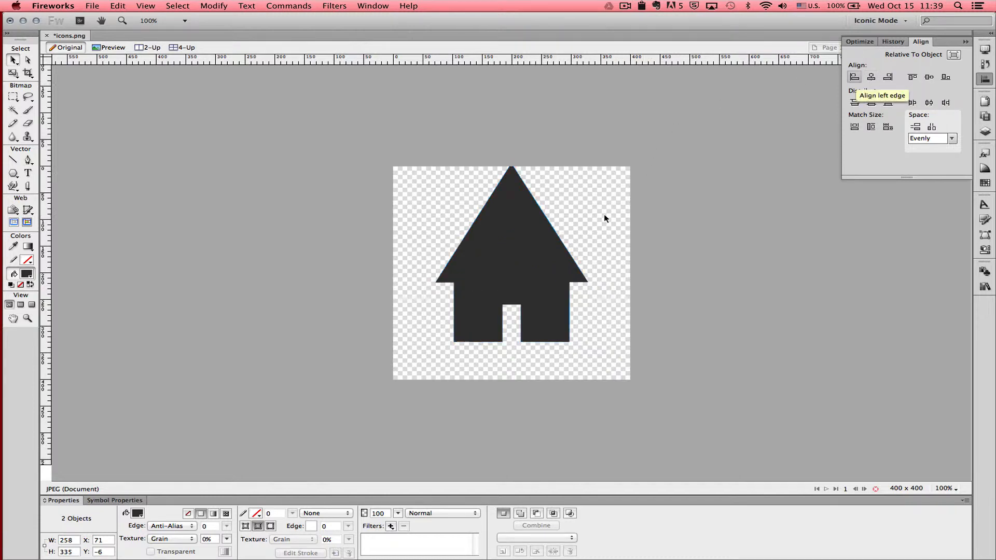
- Flatten the large triangle to about 97 px high, keeping its base on the house walls
click(507, 245)
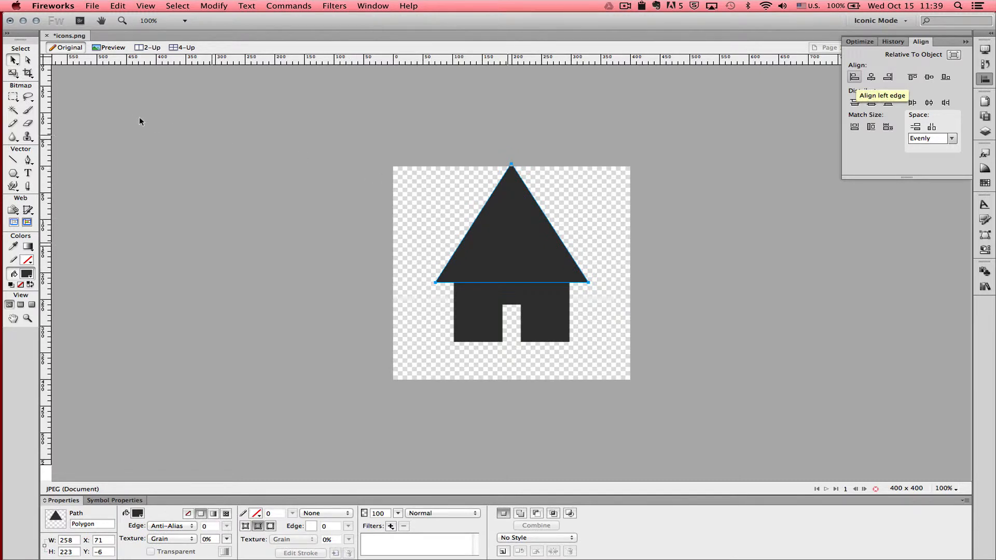
click(14, 72)
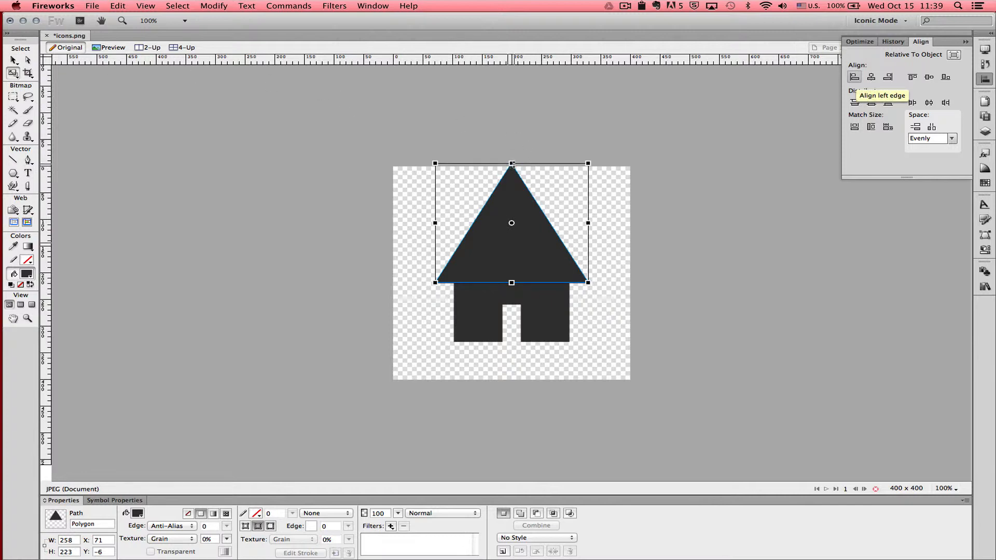
drag(511, 163, 512, 231)
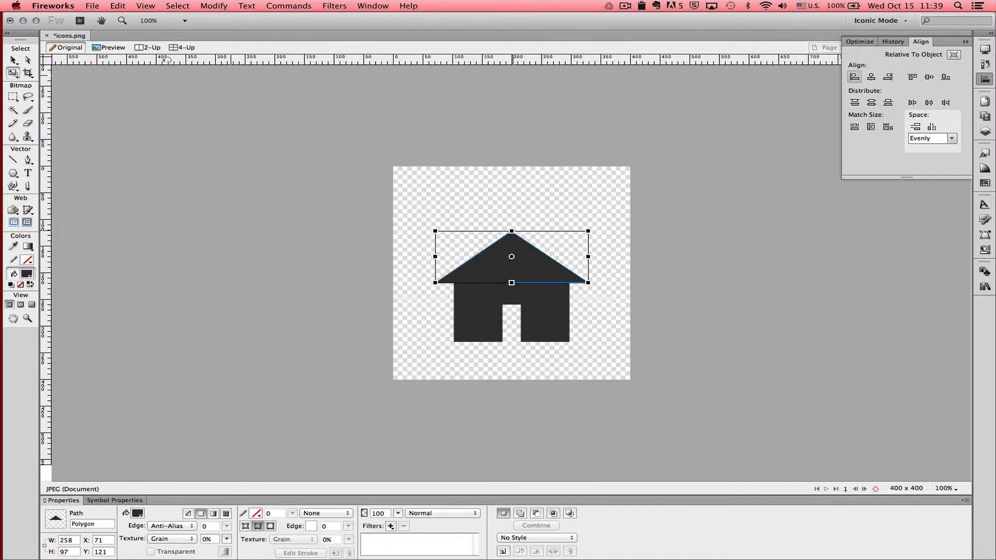
click(13, 60)
click(462, 219)
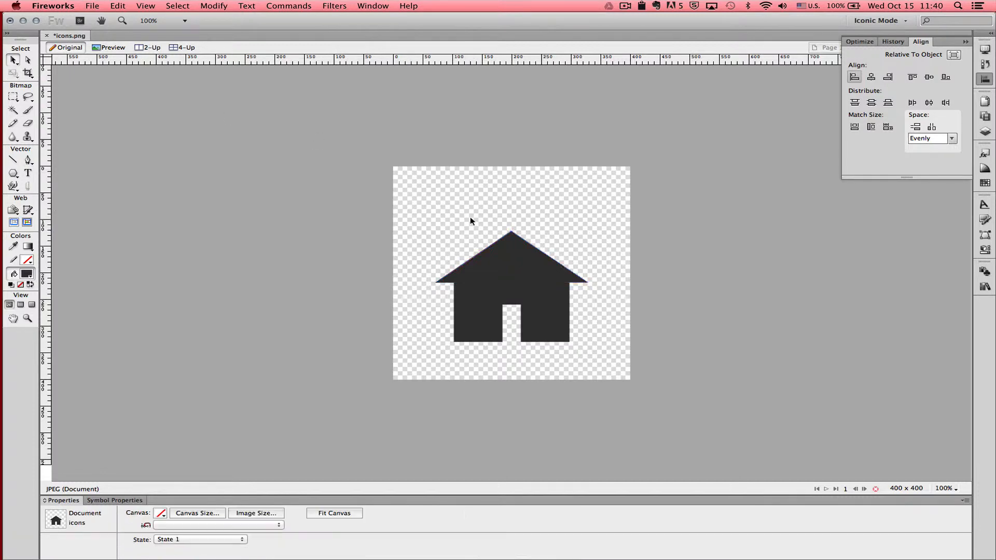
- Send the overhanging roof triangle to the back, behind the house path
click(519, 248)
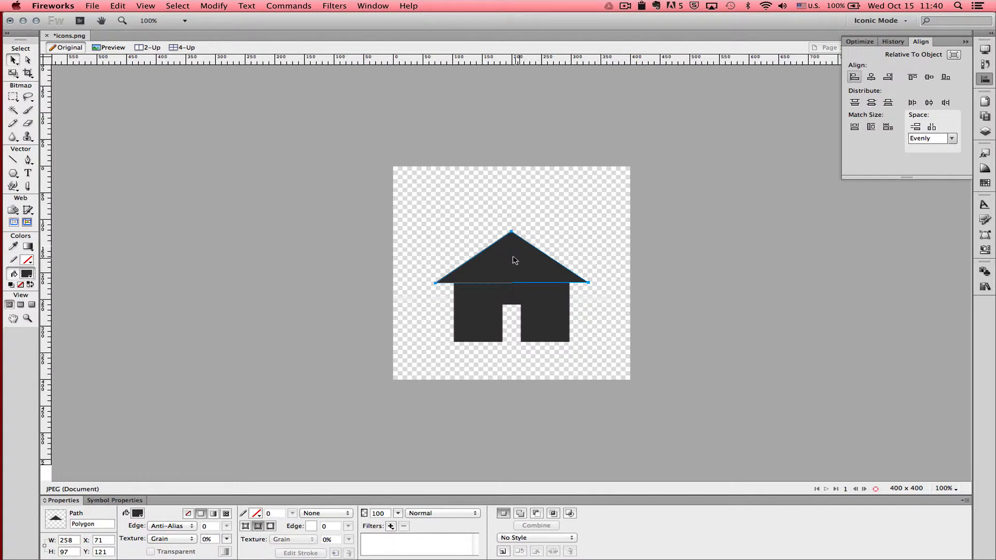
right_click(515, 261)
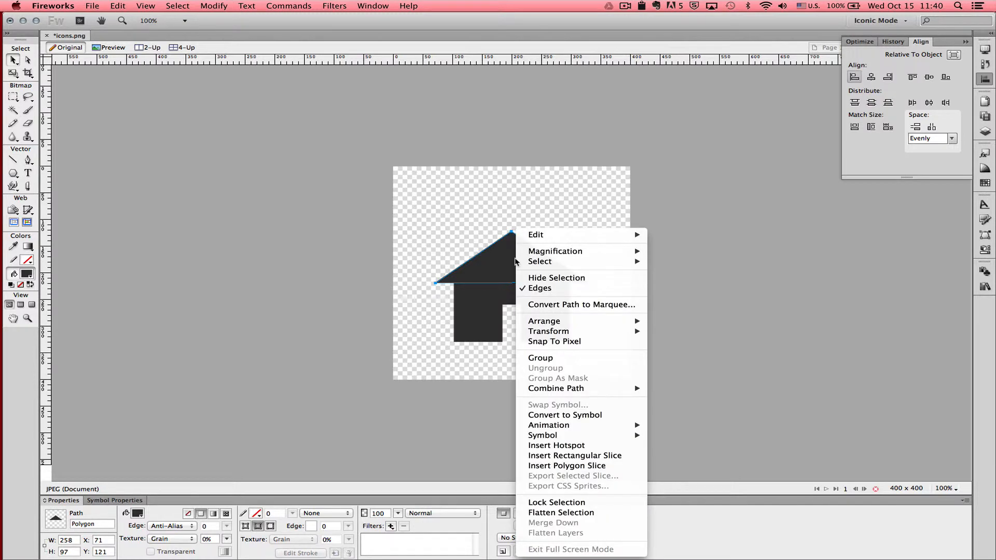
mouse_move(569, 264)
mouse_move(566, 325)
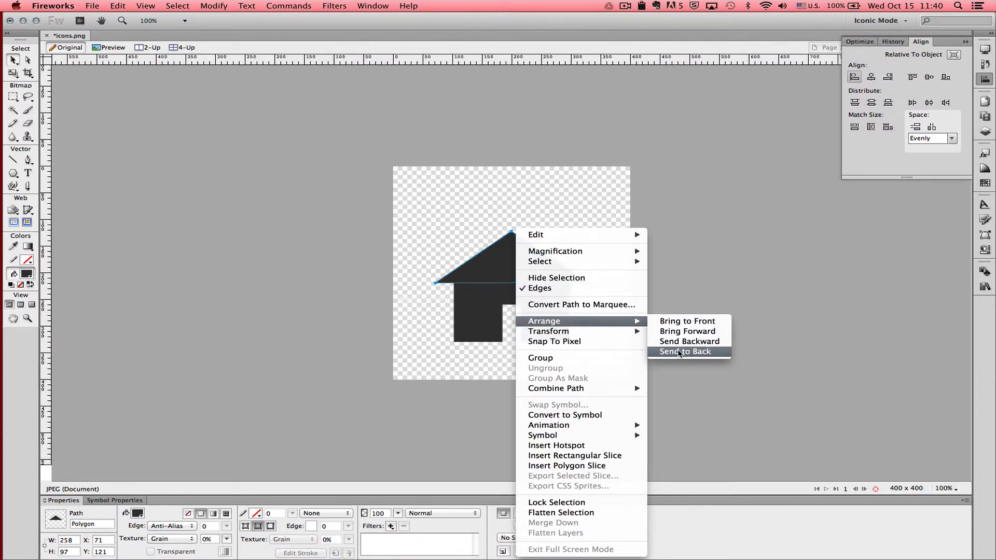
click(714, 352)
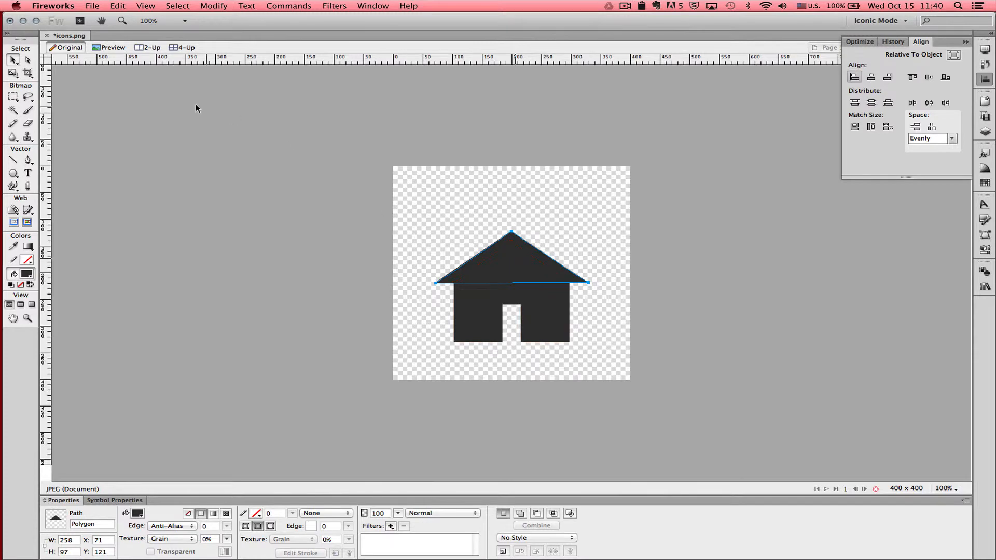
- Raise the peak of the overhanging roof triangle so it is about 103 px high
click(13, 73)
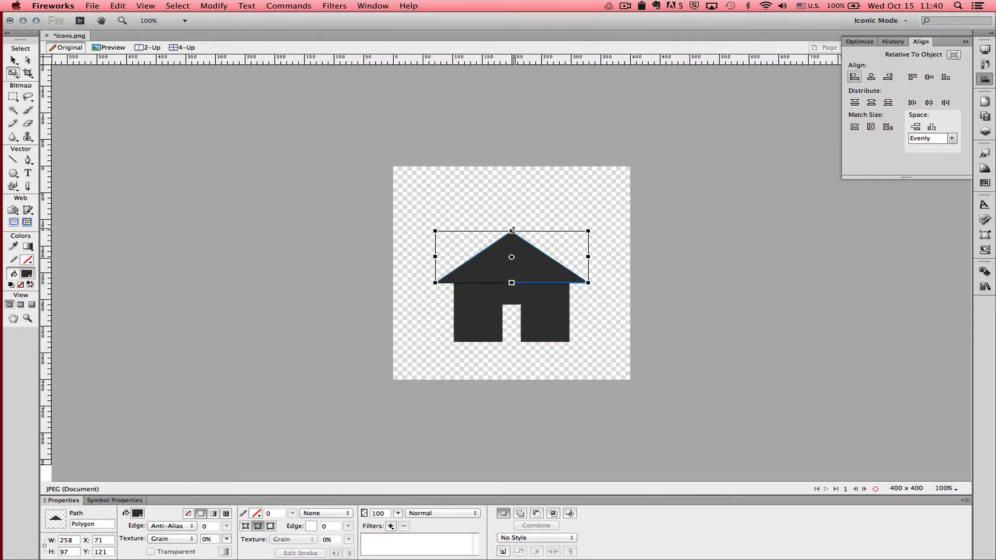
drag(512, 232, 512, 227)
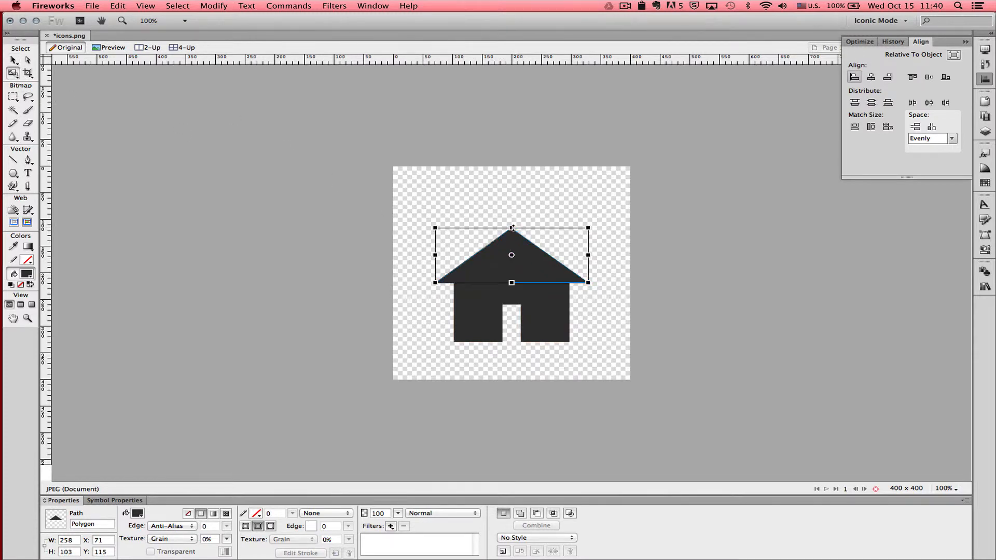
click(13, 59)
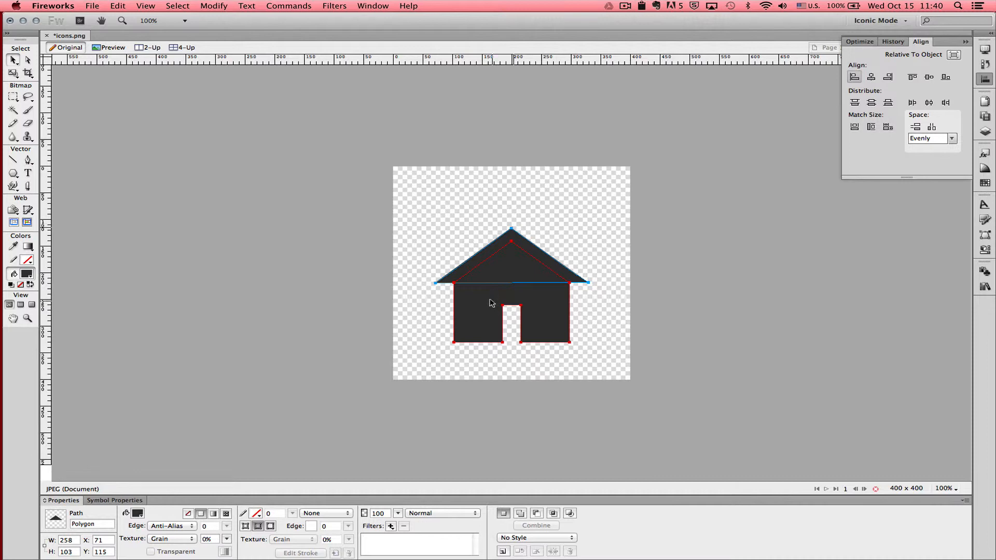
- Divide the overhanging roof triangle and the house path where they overlap, and split the result into separate paths
click(605, 255)
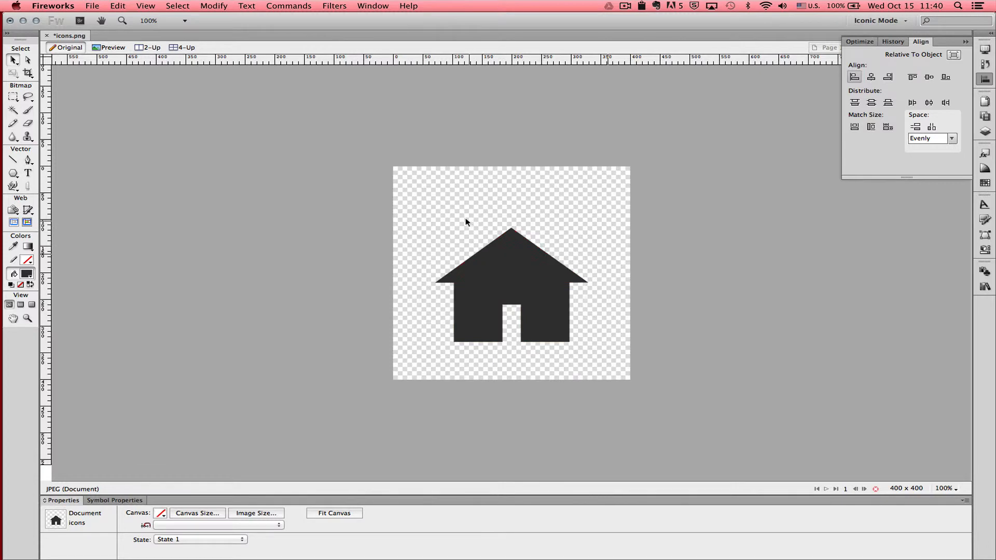
click(485, 252)
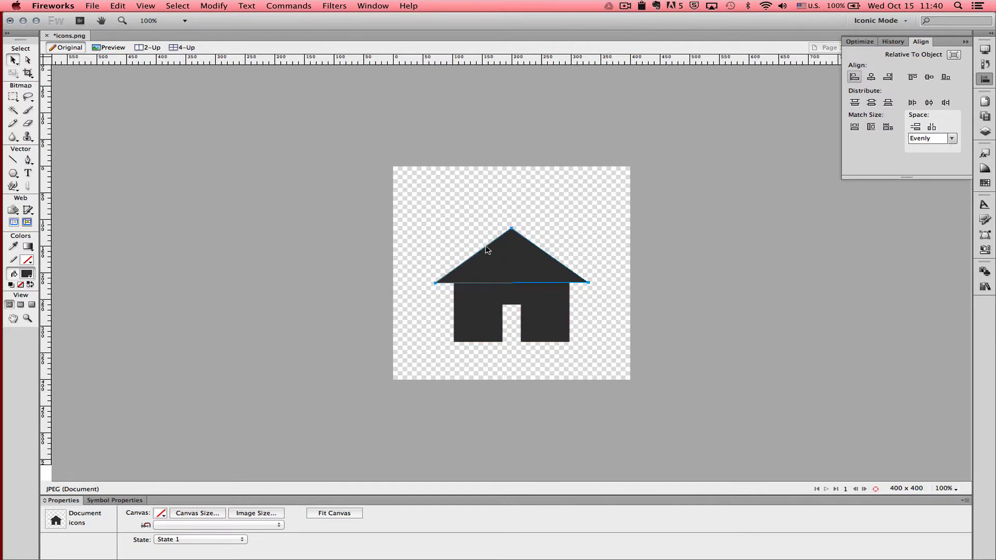
click(488, 301)
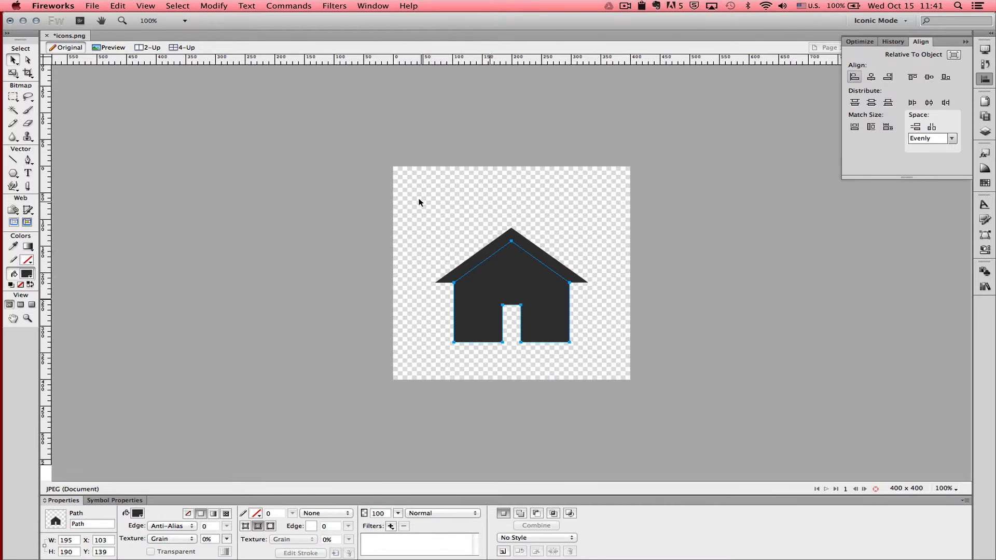
drag(420, 202, 599, 358)
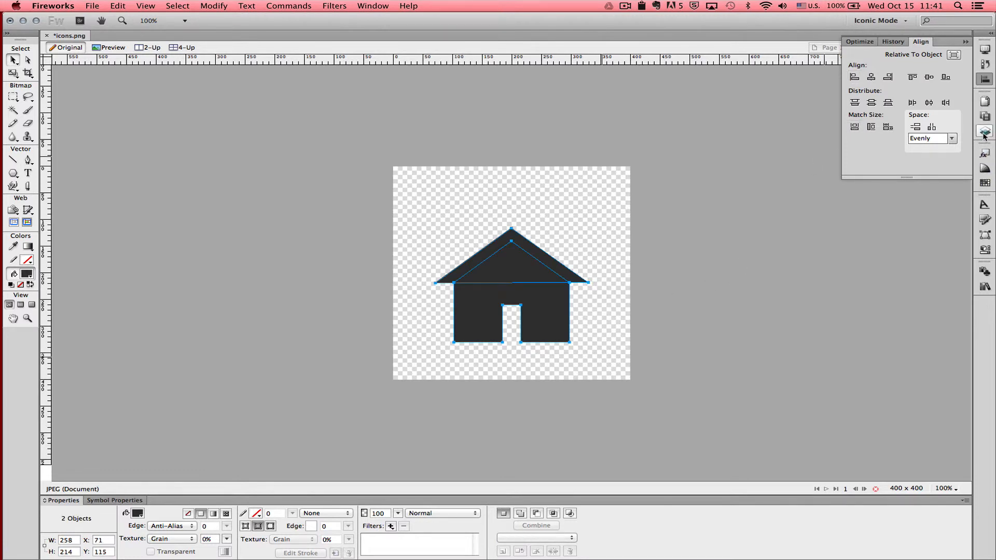
click(985, 235)
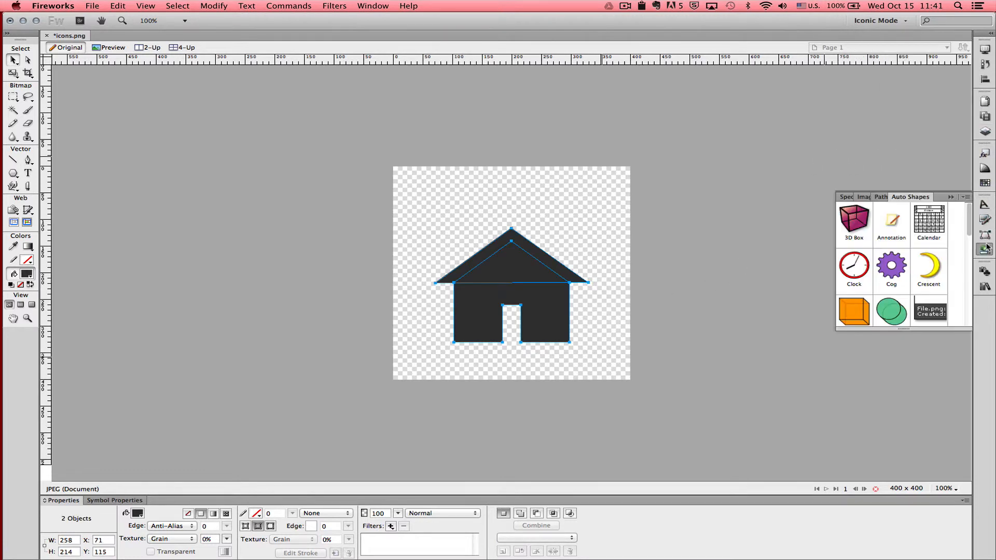
click(986, 238)
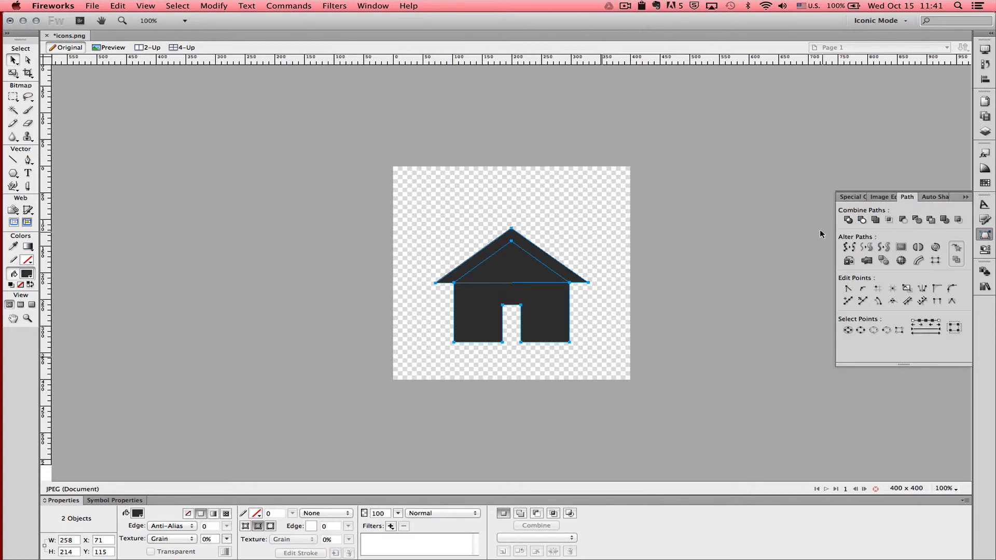
click(917, 221)
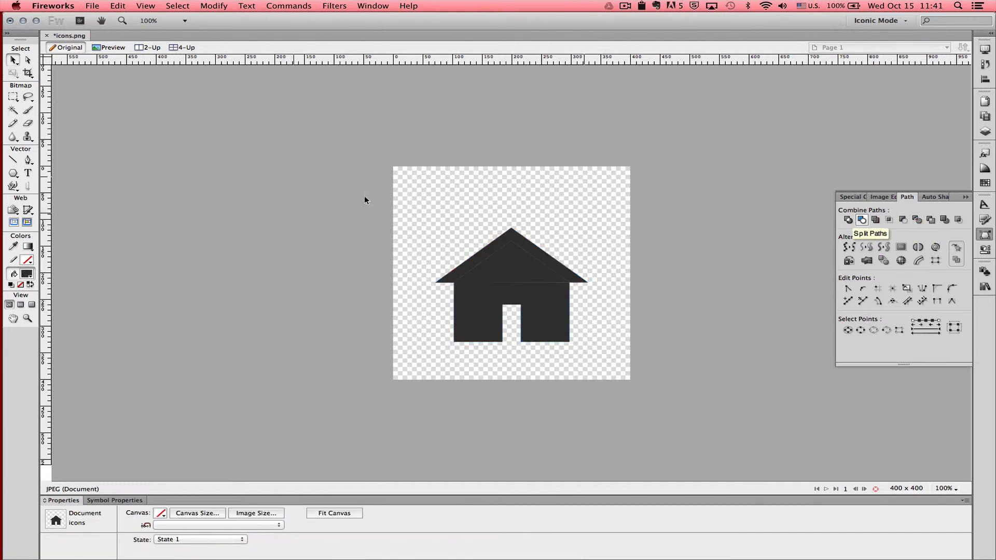
- Nudge the outer roof band up 7 px to open a gap above the gable
click(516, 241)
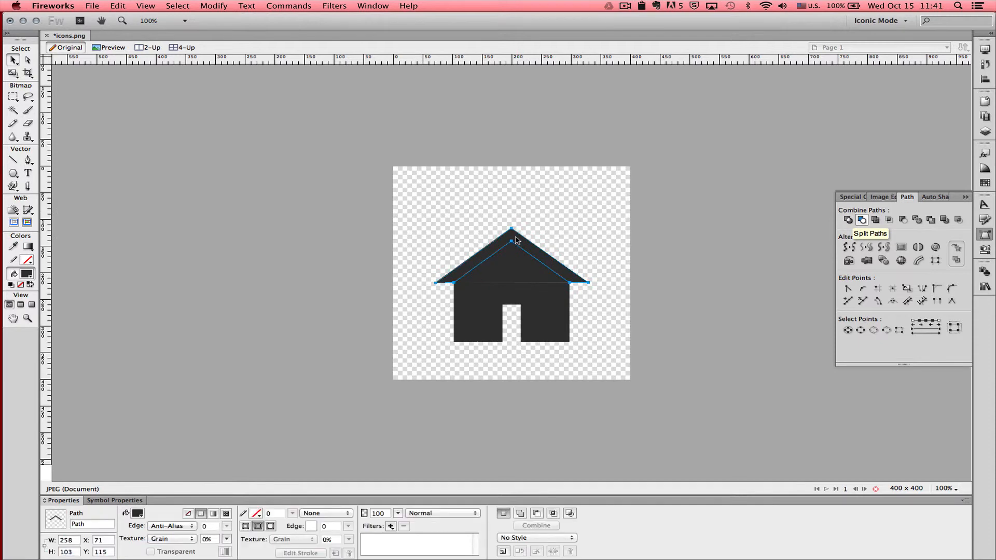
key(Up)
key(Up)
key(Up)
key(Up)
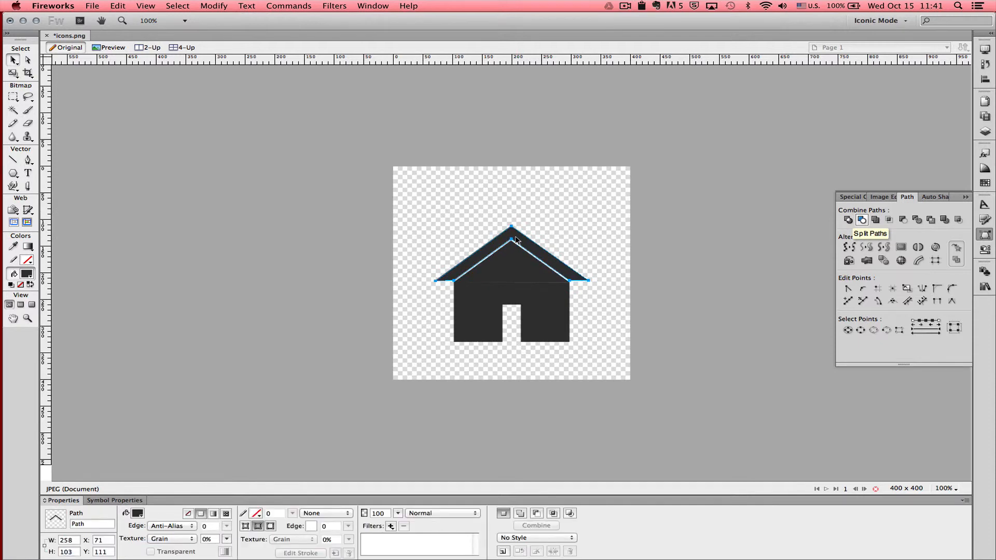
key(Up)
key(Up)
key(Up)
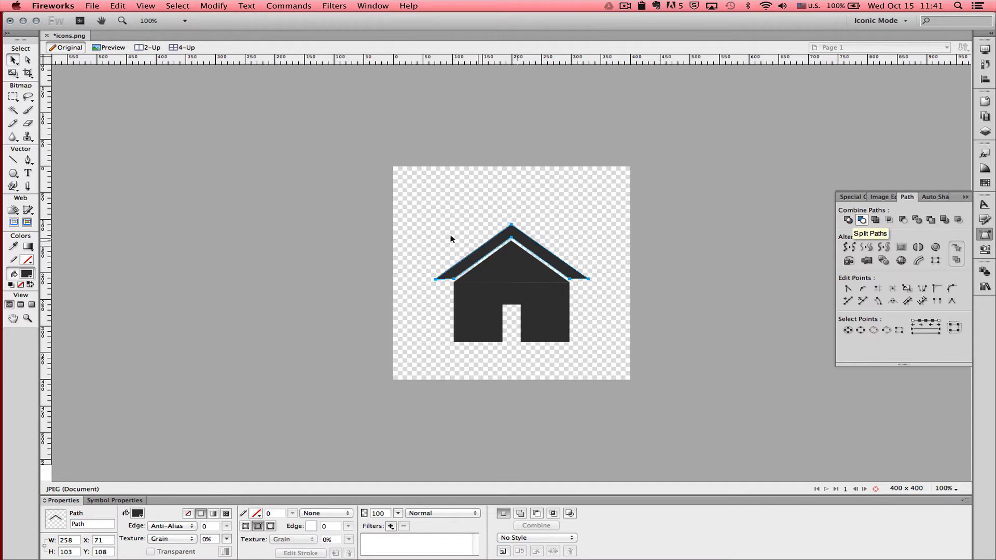
- Nudge the gable triangle down 1 px to widen the gap beneath the roof band
click(522, 268)
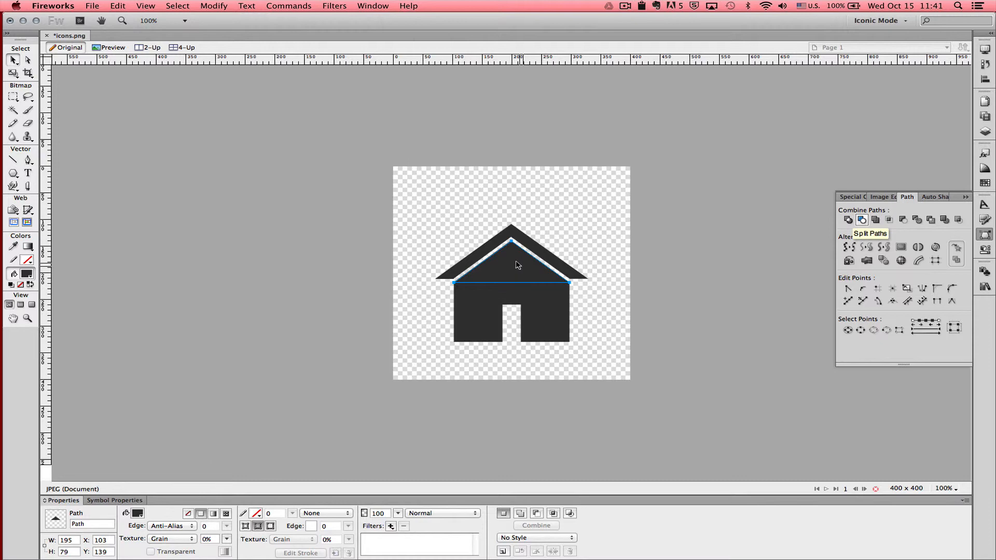
key(Down)
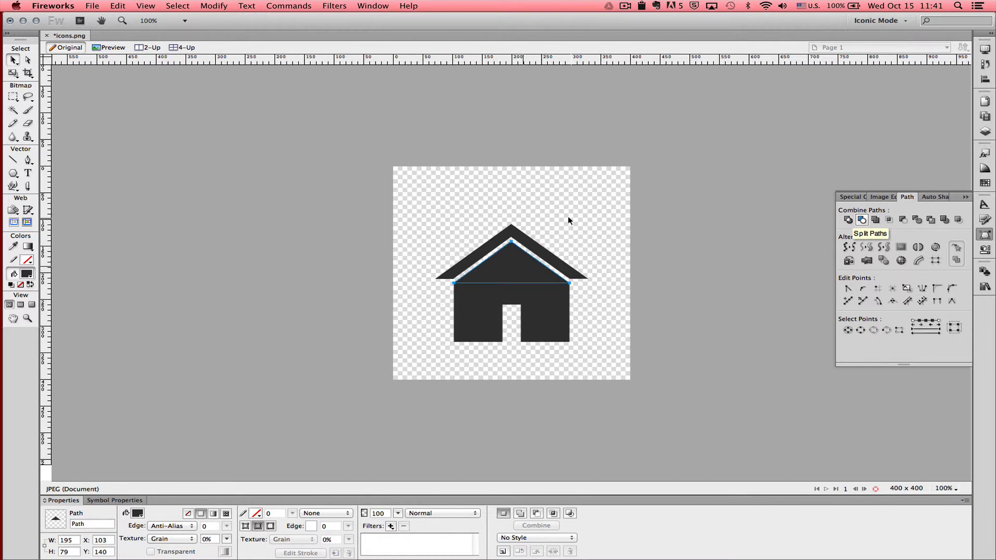
click(579, 209)
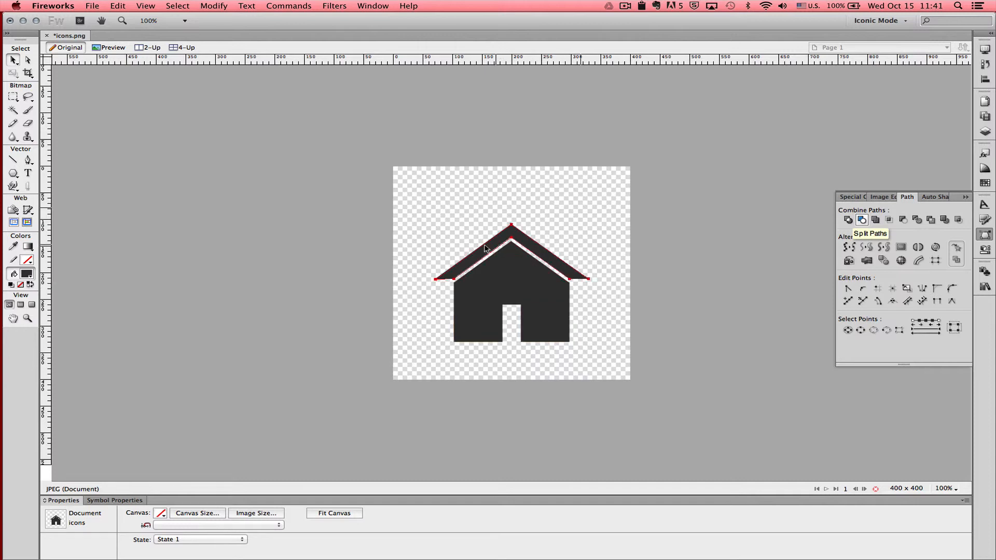
- Enlarge the roof band to about 275 × 110 px and shift it left to X 62 over the house
click(466, 264)
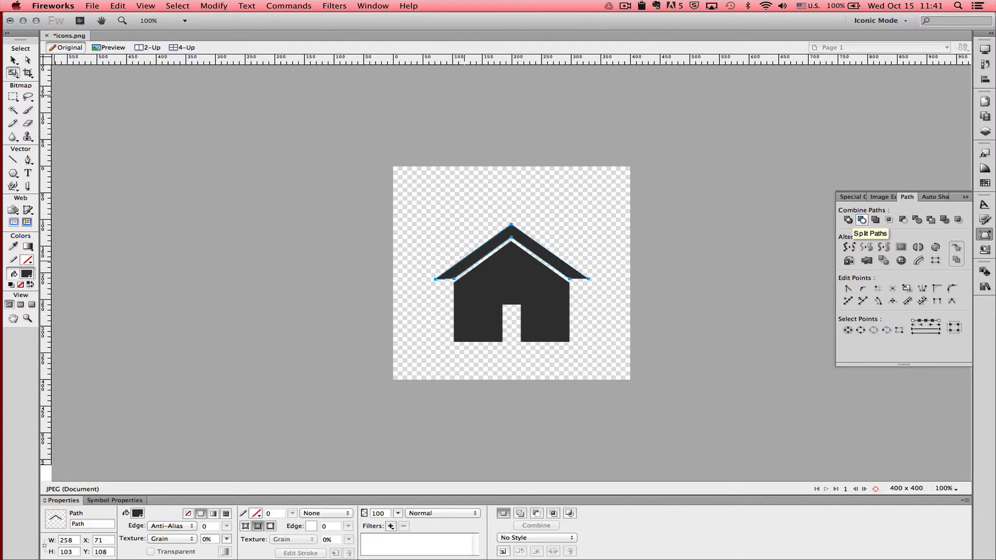
click(14, 73)
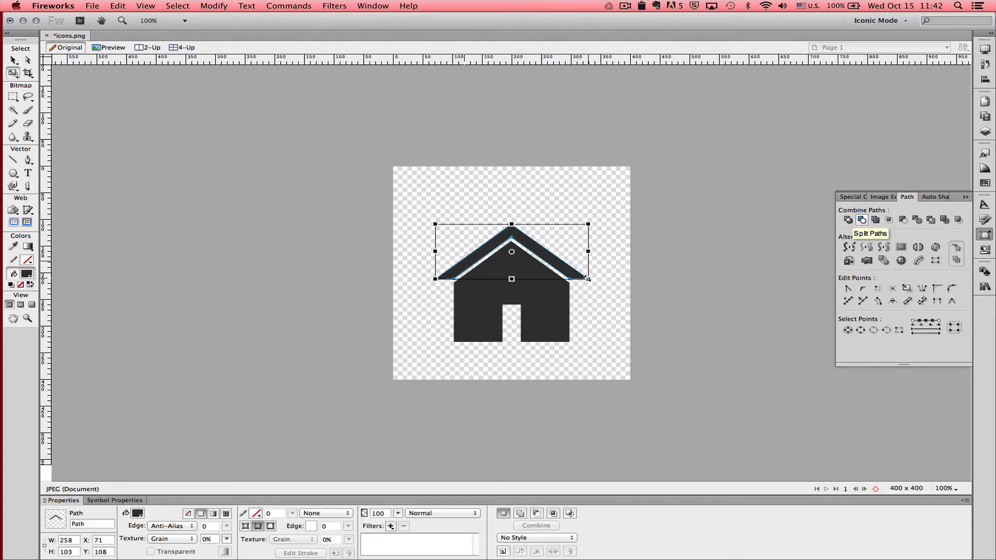
mouse_move(588, 279)
mouse_down()
mouse_move(598, 283)
mouse_move(590, 281)
mouse_up()
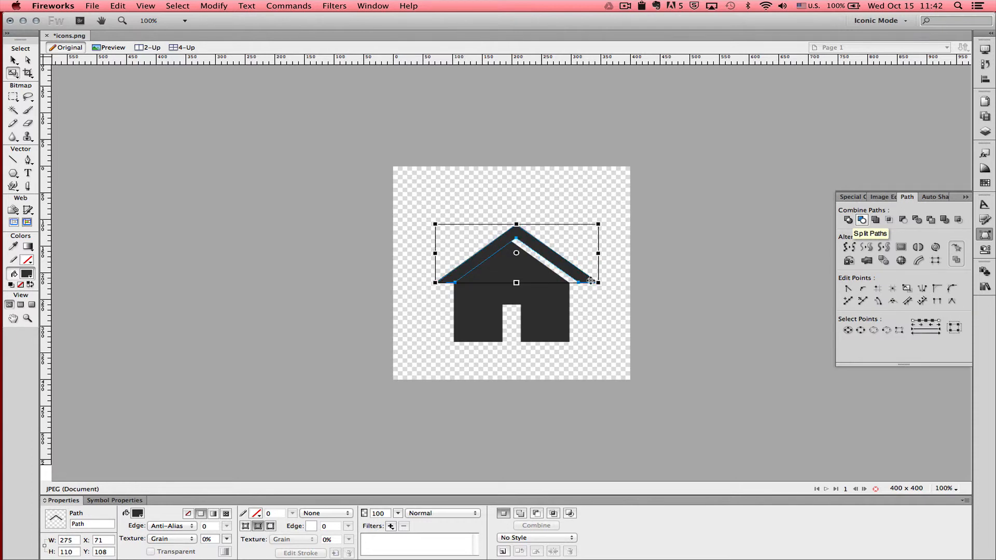
key(v)
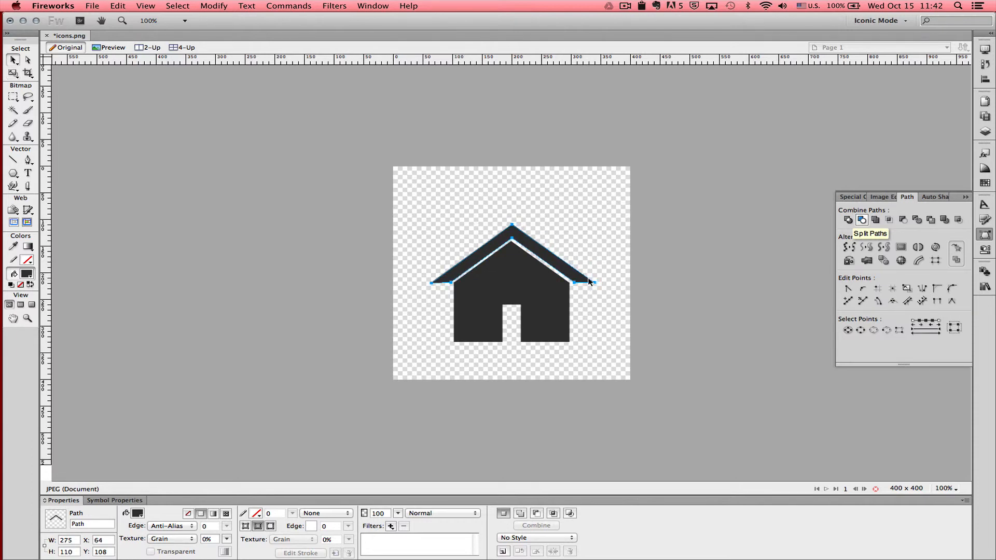
key(Left)
key(Left)
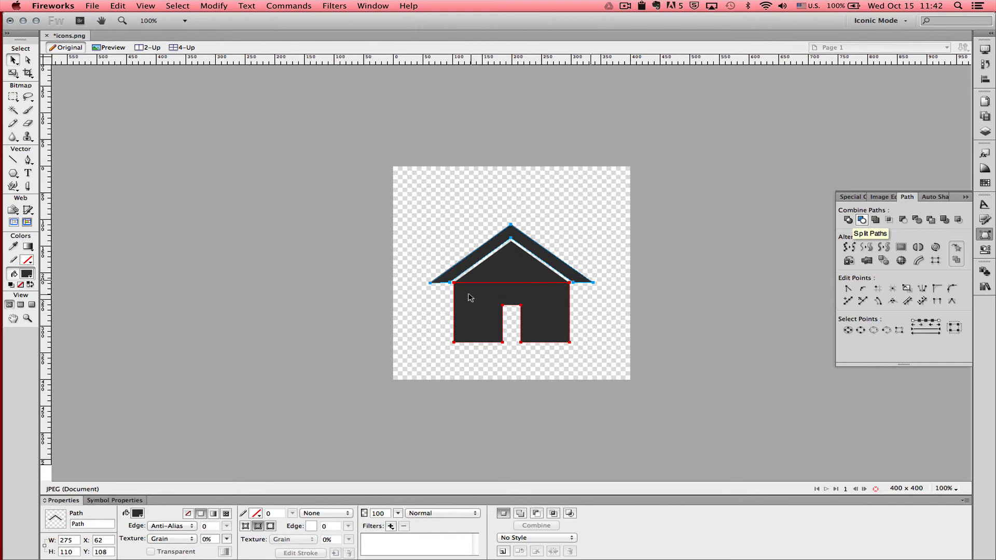
click(429, 256)
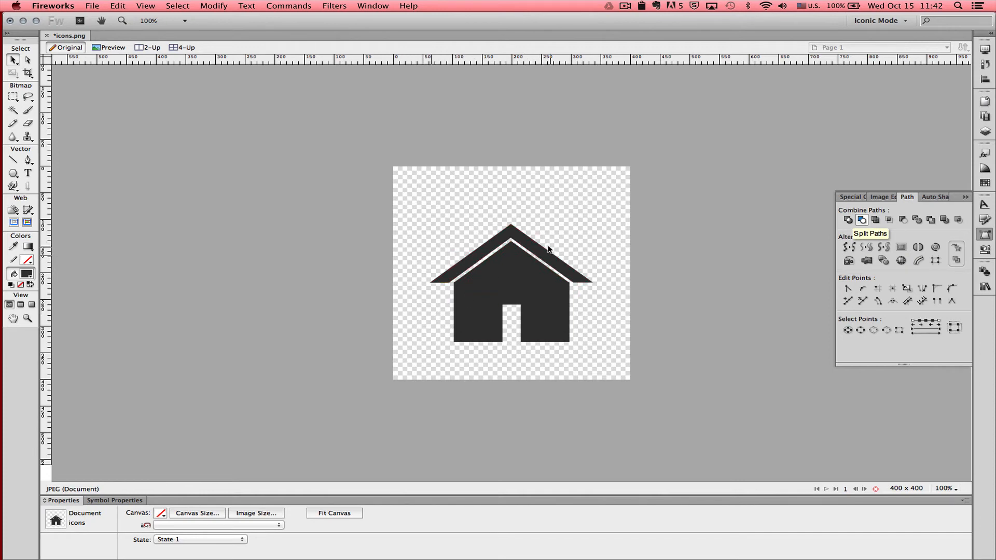
- Draw a chimney rectangle about 21 × 44 px on the roof's right slope and move it slightly towards the peak
click(14, 173)
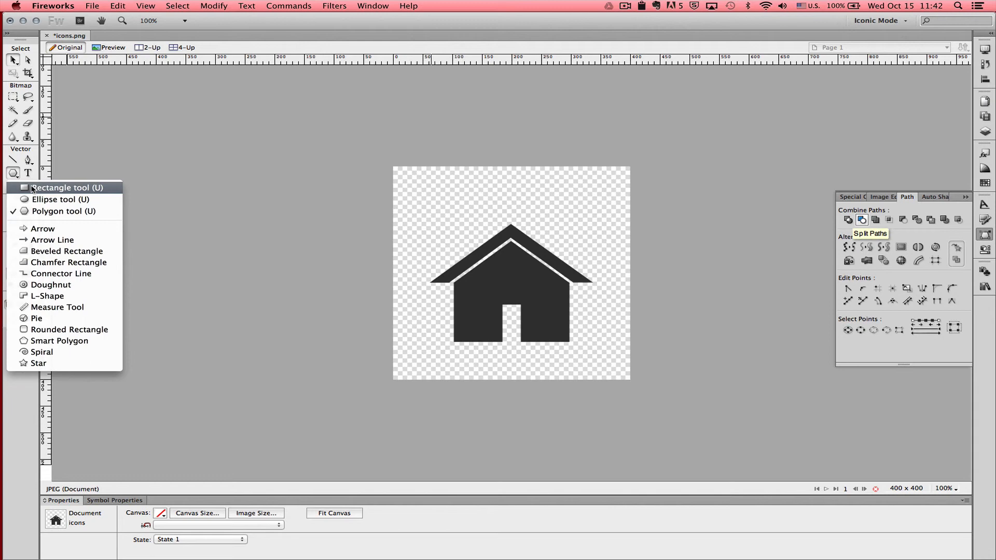
click(32, 188)
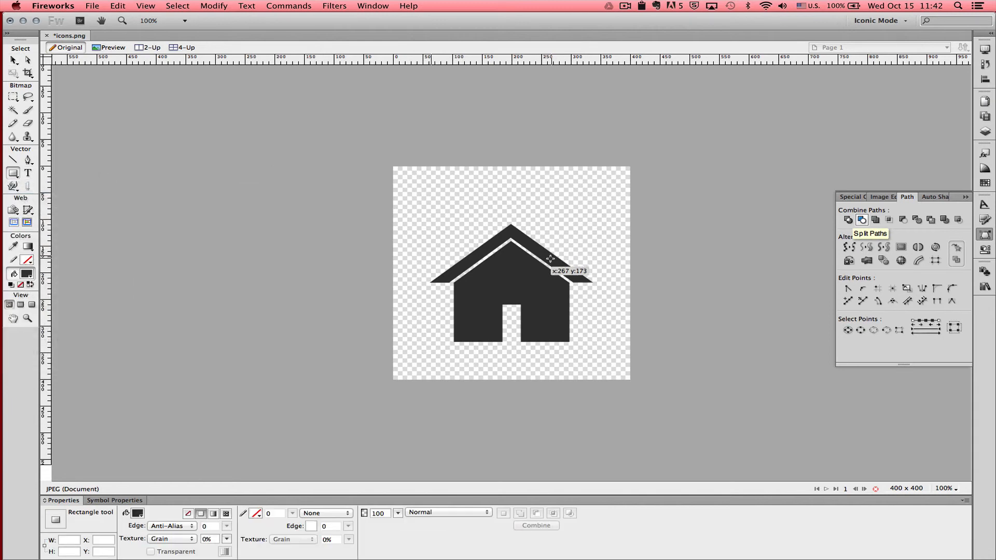
drag(549, 257, 561, 234)
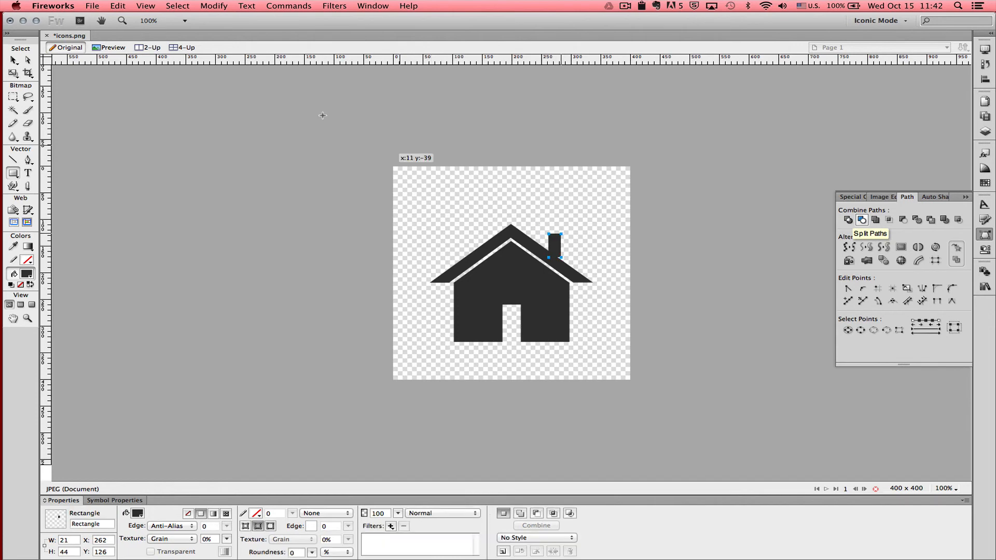
key(v)
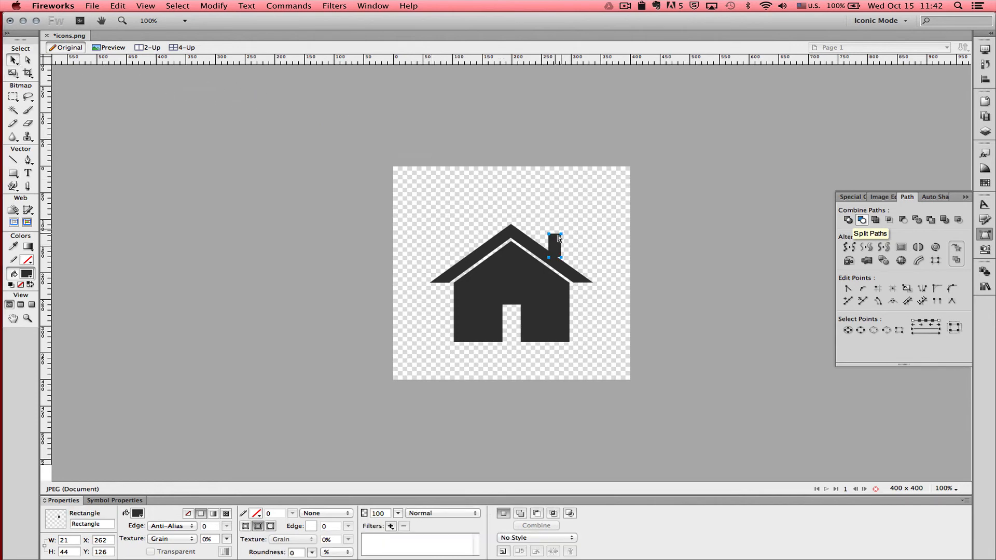
drag(555, 241, 547, 242)
click(596, 246)
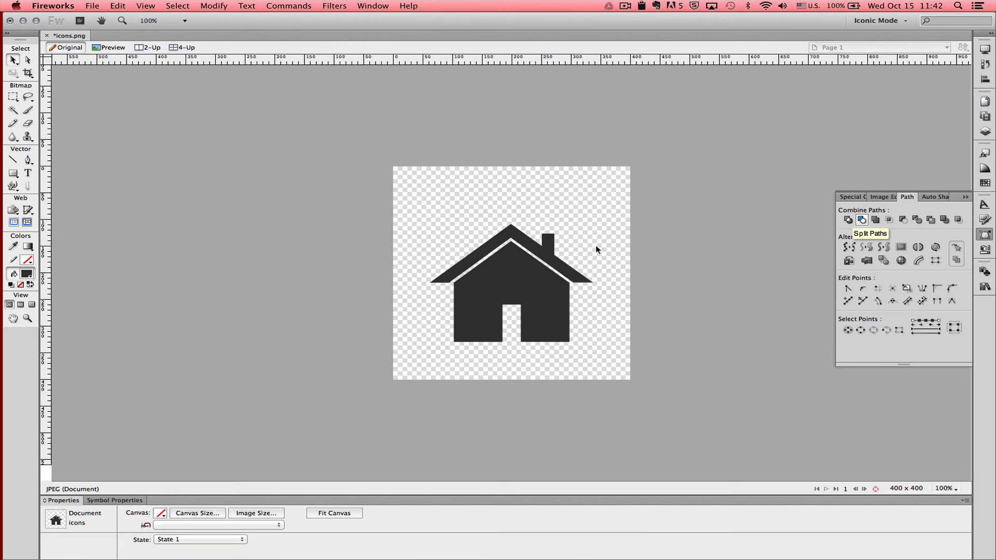
- Unite the roof band and the chimney into one path with Union Paths
click(564, 271)
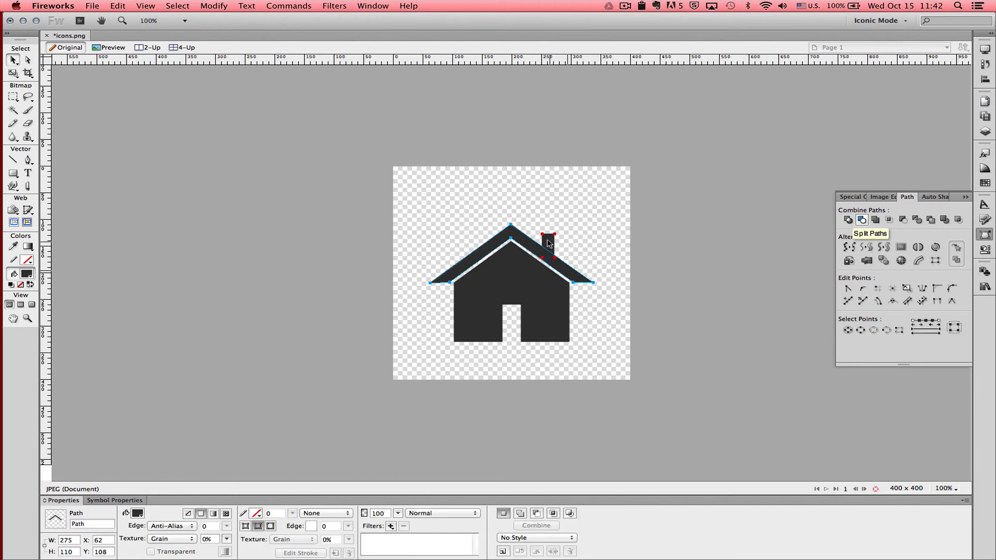
shift+click(547, 243)
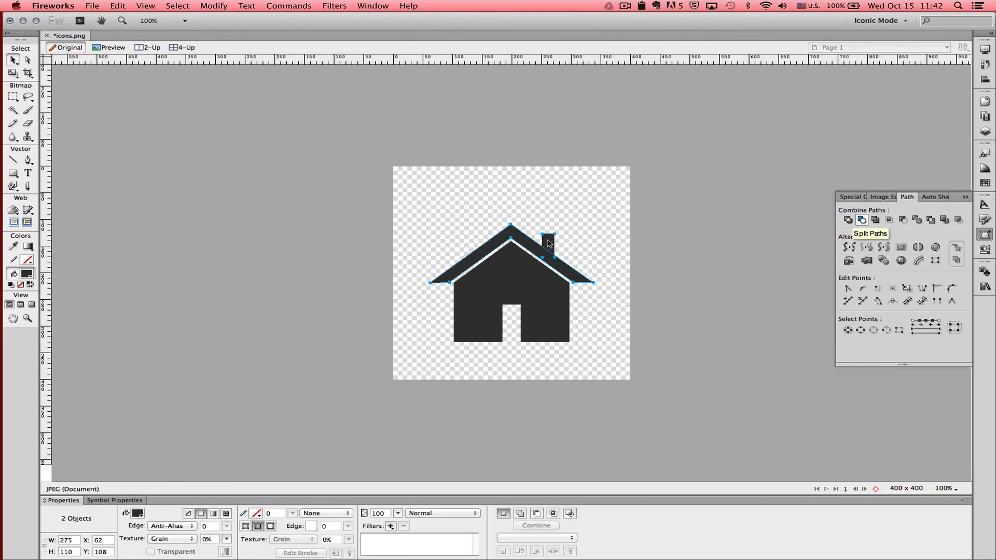
click(876, 221)
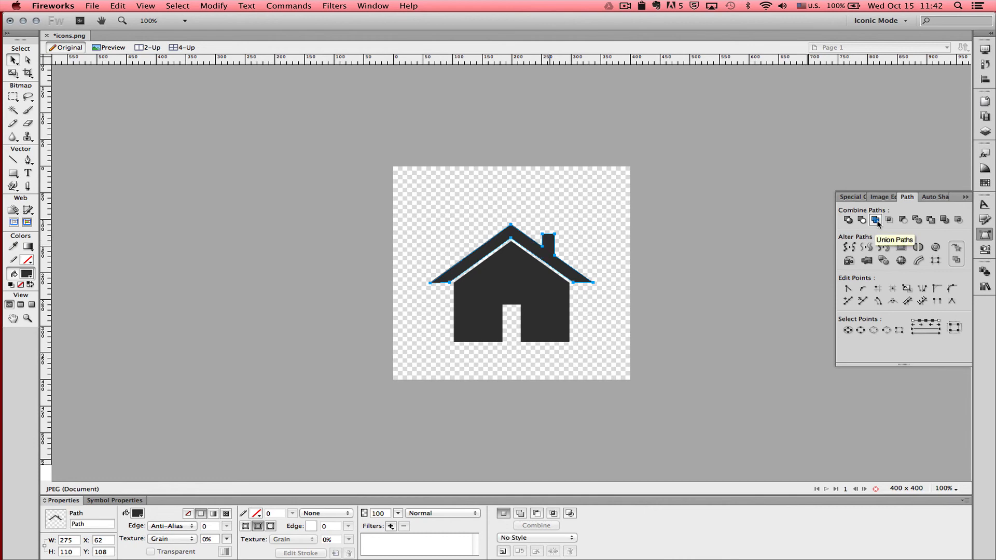
click(568, 224)
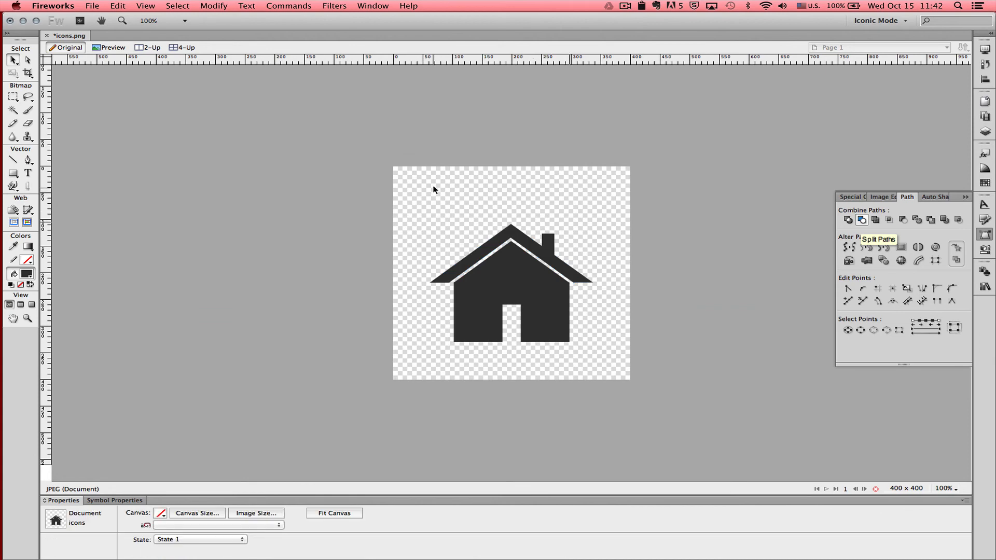
- Combine the roof, gable and house body into a single path and move the finished house slightly up on the canvas
drag(396, 190, 608, 368)
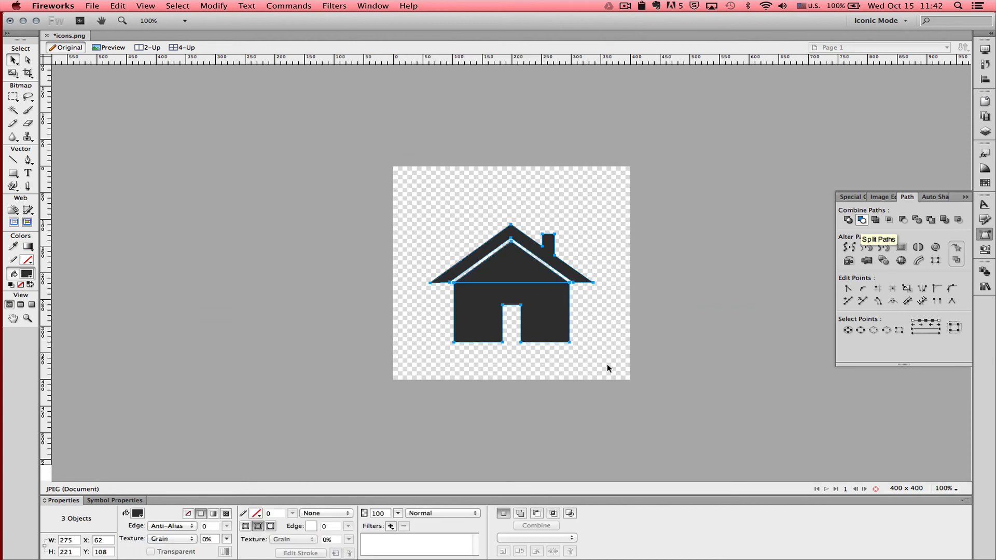
click(876, 223)
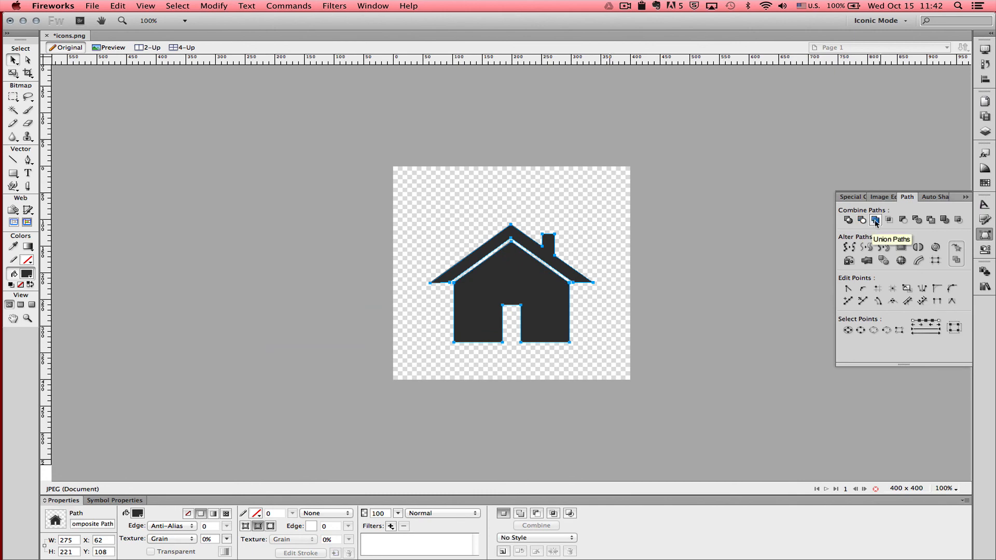
click(592, 195)
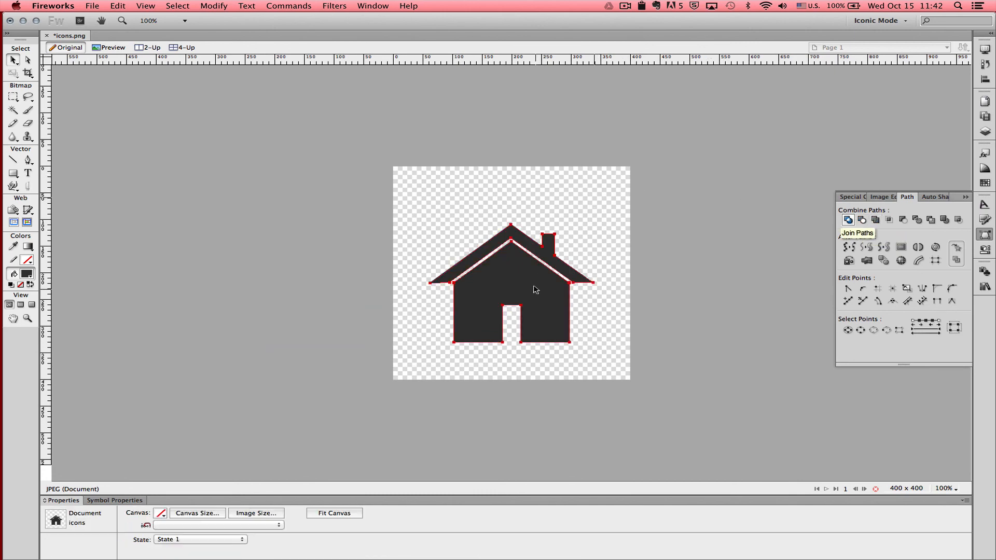
drag(532, 288, 533, 279)
click(586, 307)
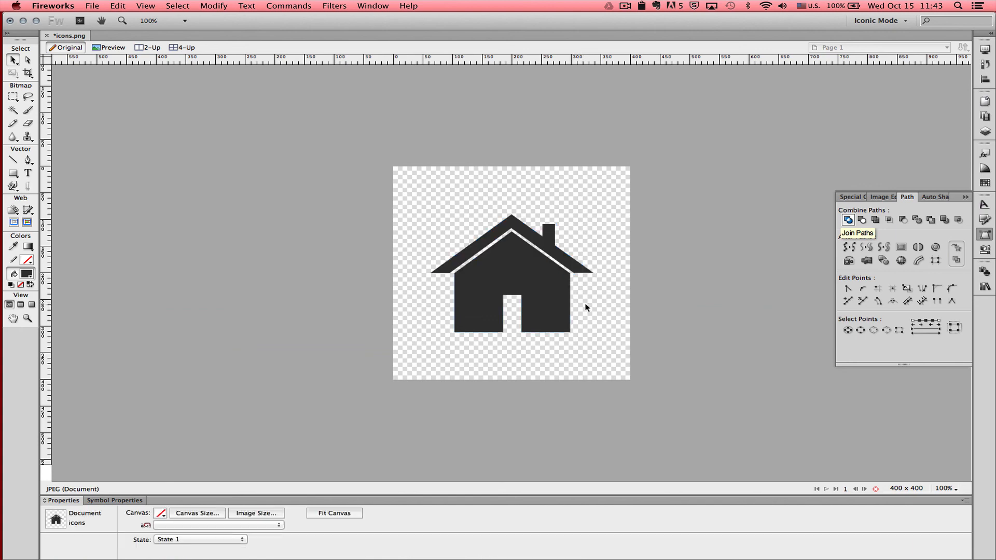